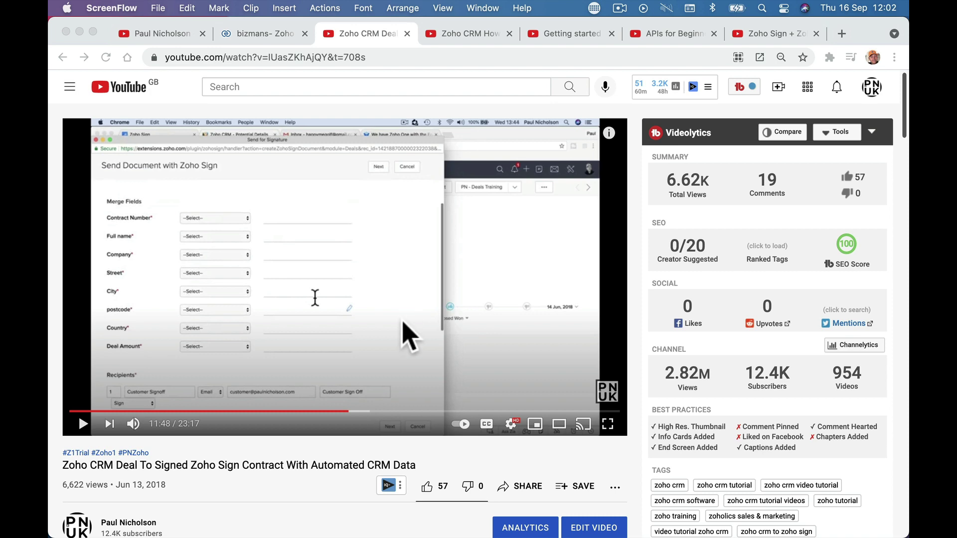
Examine the Zoho Sign contract video page and its viewer comments about getting signed document data back into the CRM
scroll(406, 303, down, 3)
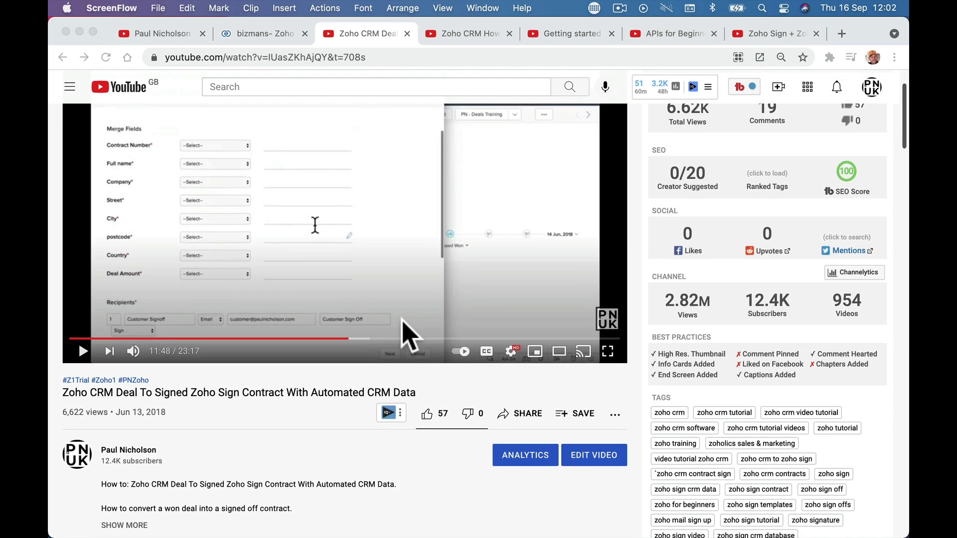
scroll(299, 451, up, 1)
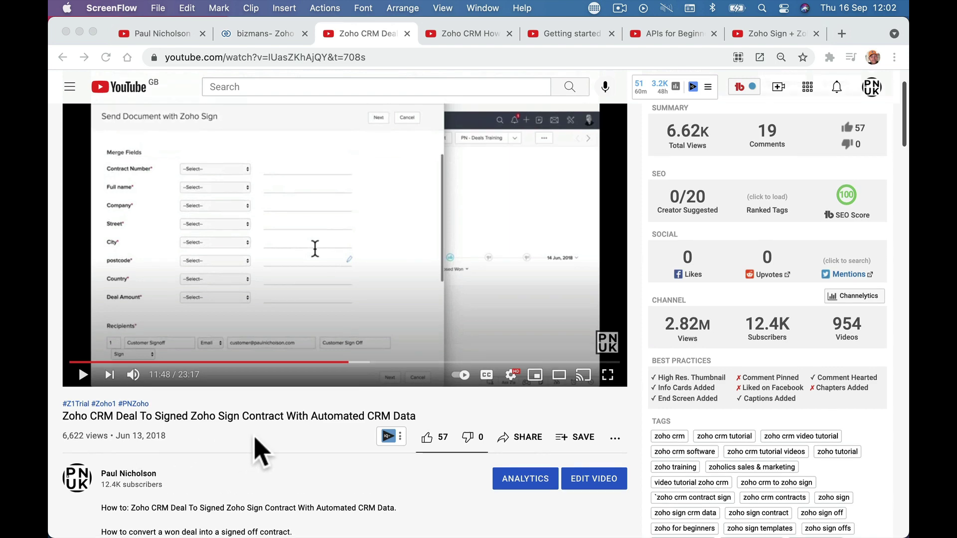
scroll(252, 449, up, 4)
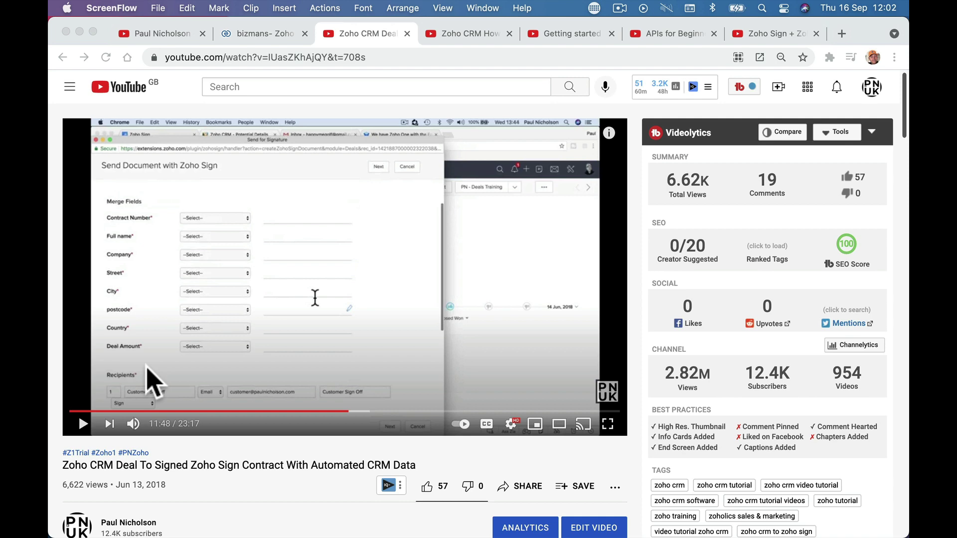
scroll(148, 371, down, 5)
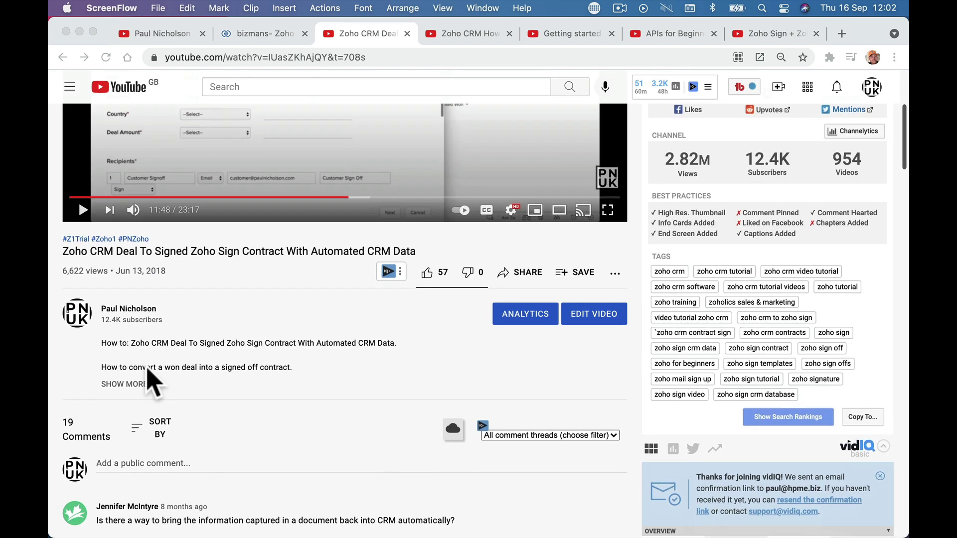
scroll(148, 370, down, 5)
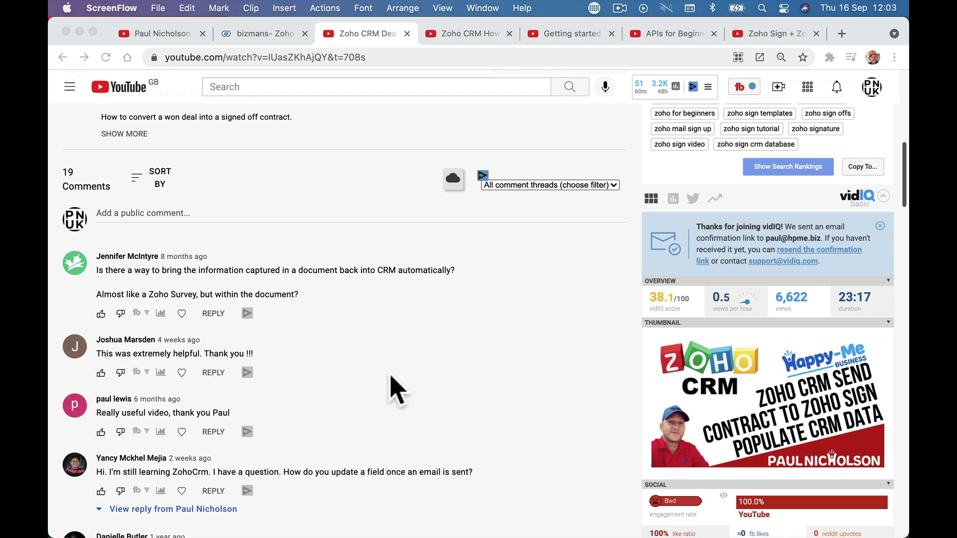
scroll(396, 392, up, 15)
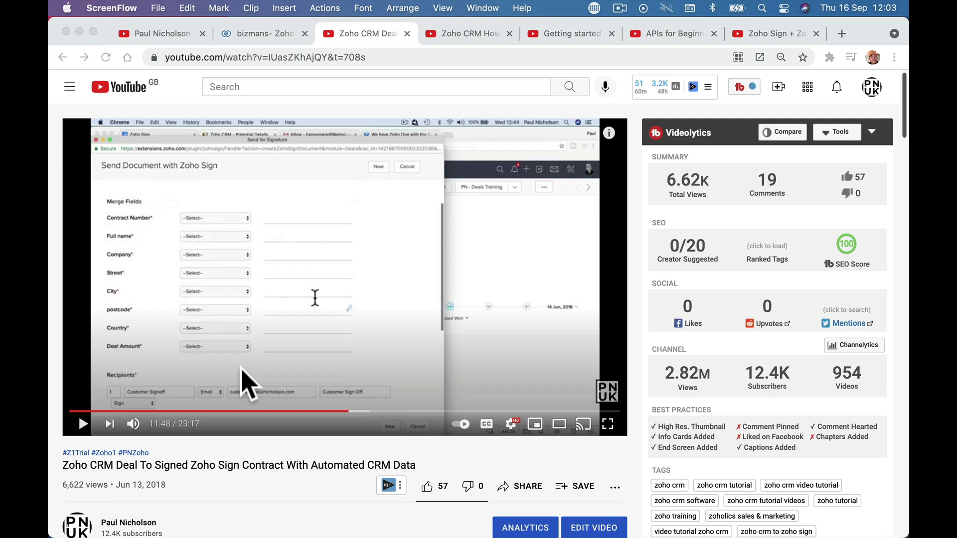
scroll(241, 368, down, 15)
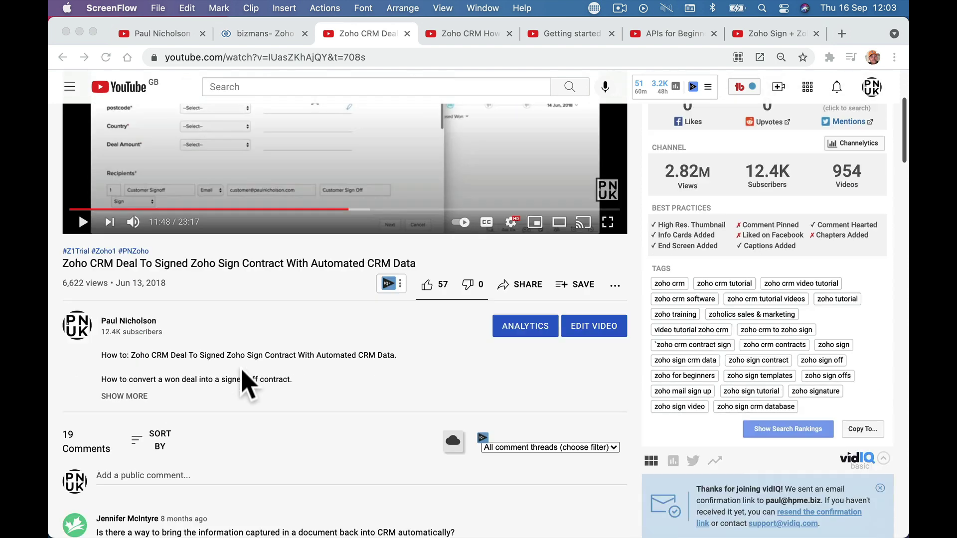
scroll(244, 384, down, 4)
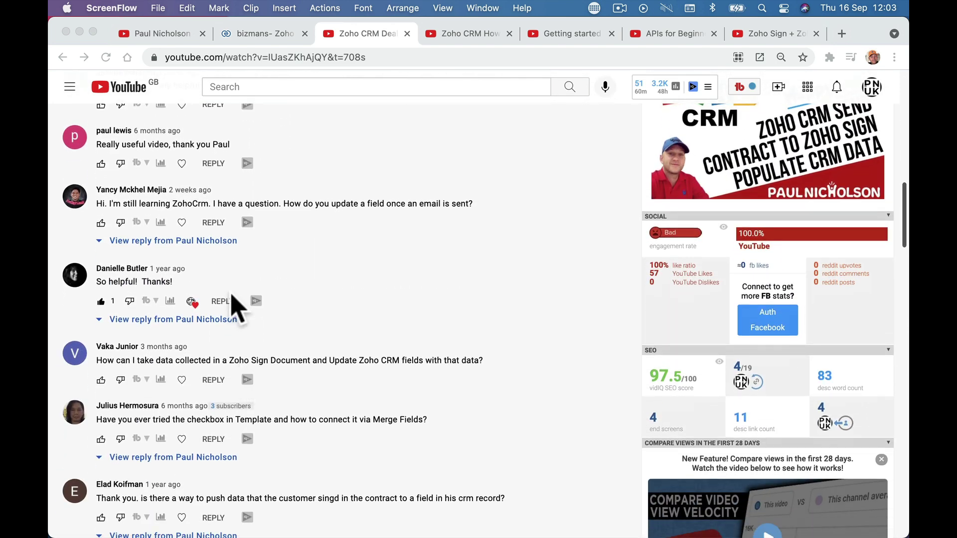
scroll(210, 261, down, 3)
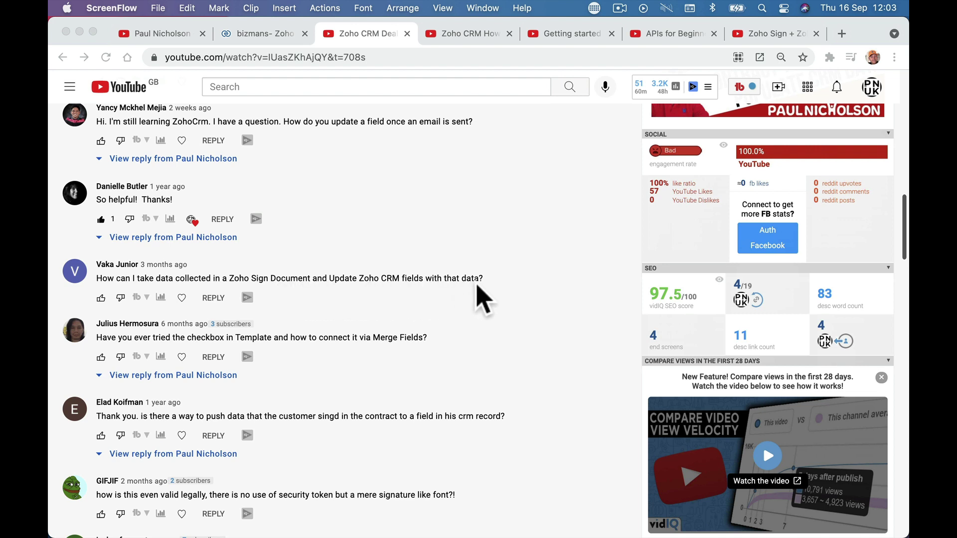
scroll(479, 294, down, 5)
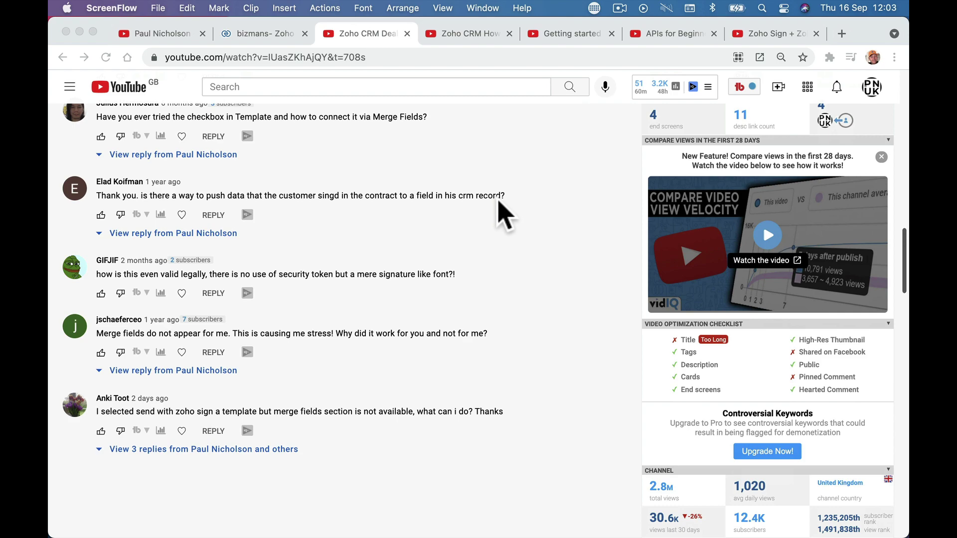
scroll(501, 214, up, 15)
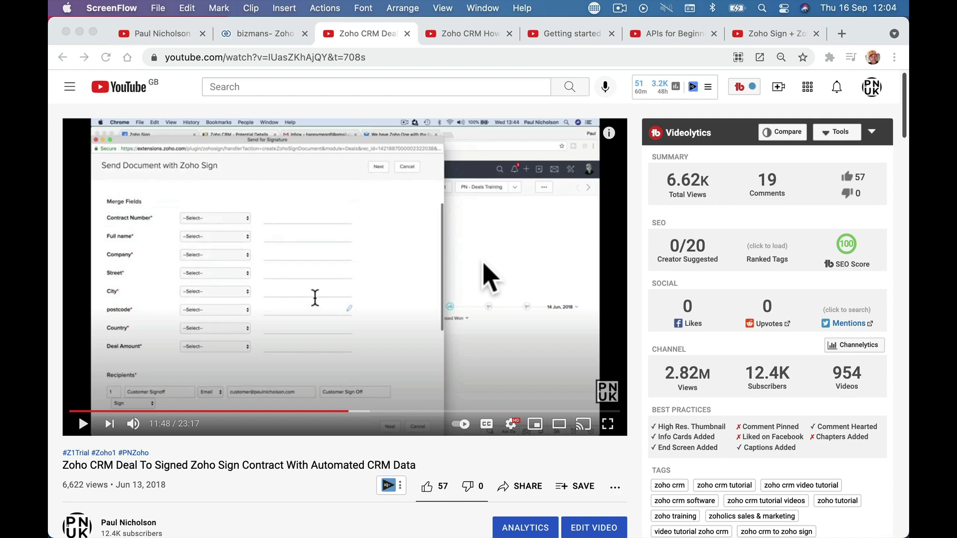
Switch to Mail and read the Zoho Support chat transcript about sending Zoho Sign data to Zoho CRM
mouse_move(428, 534)
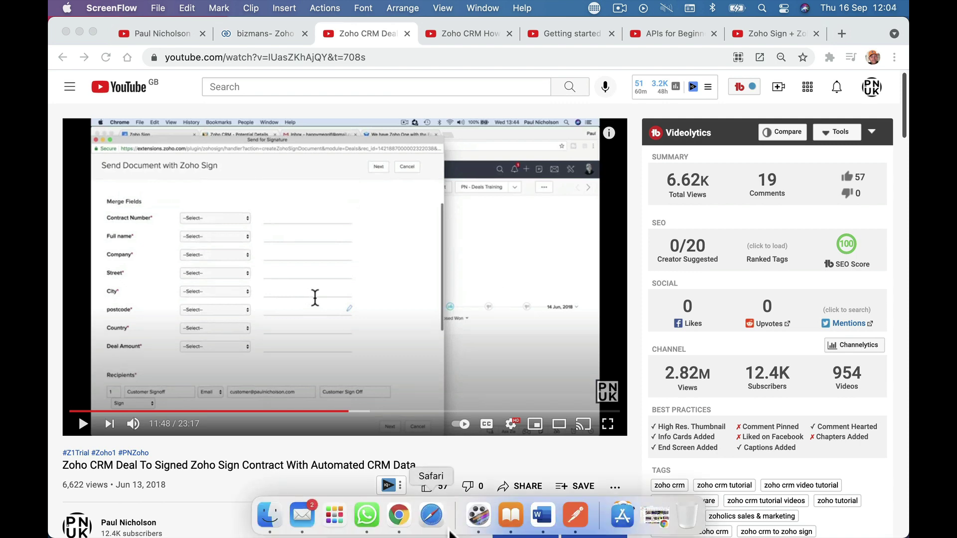
click(308, 521)
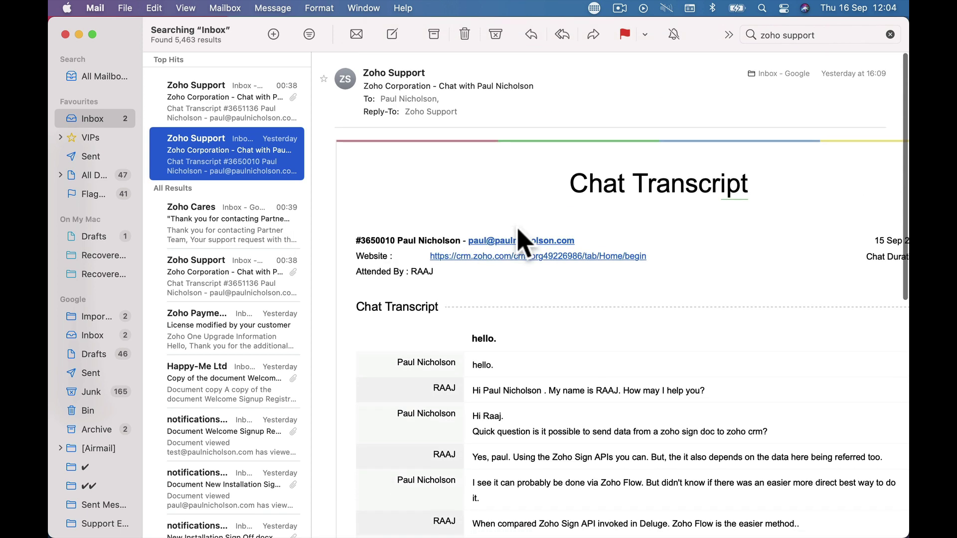
scroll(521, 240, down, 3)
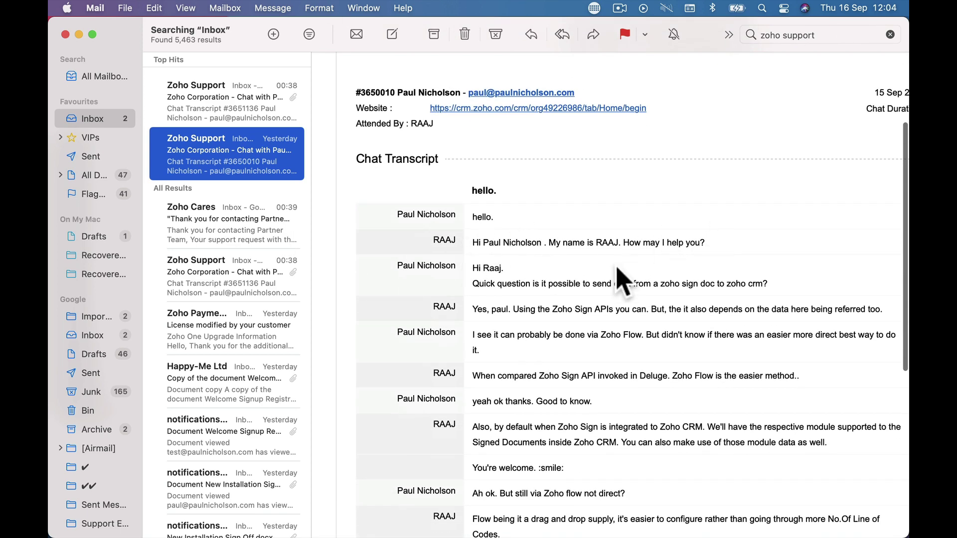
scroll(587, 297, down, 3)
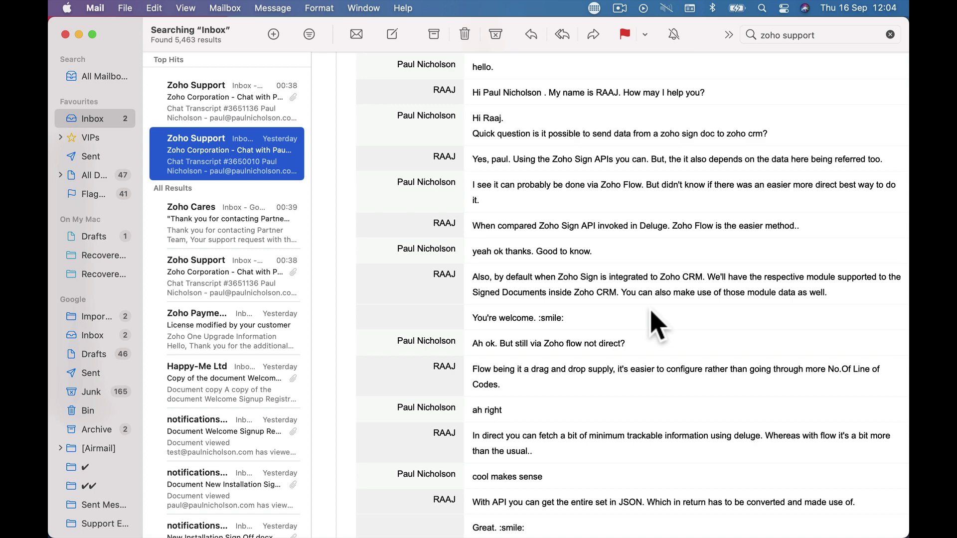
scroll(657, 324, down, 3)
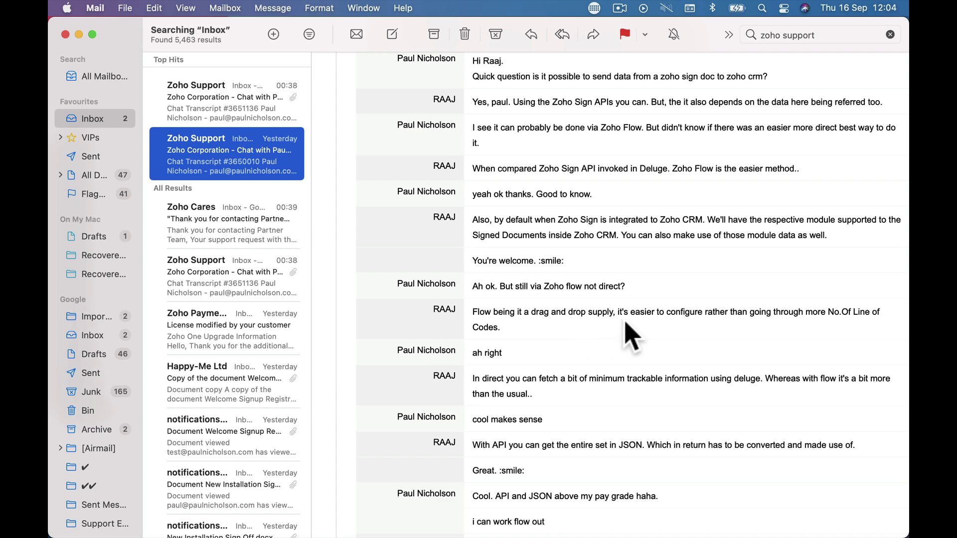
scroll(648, 329, down, 5)
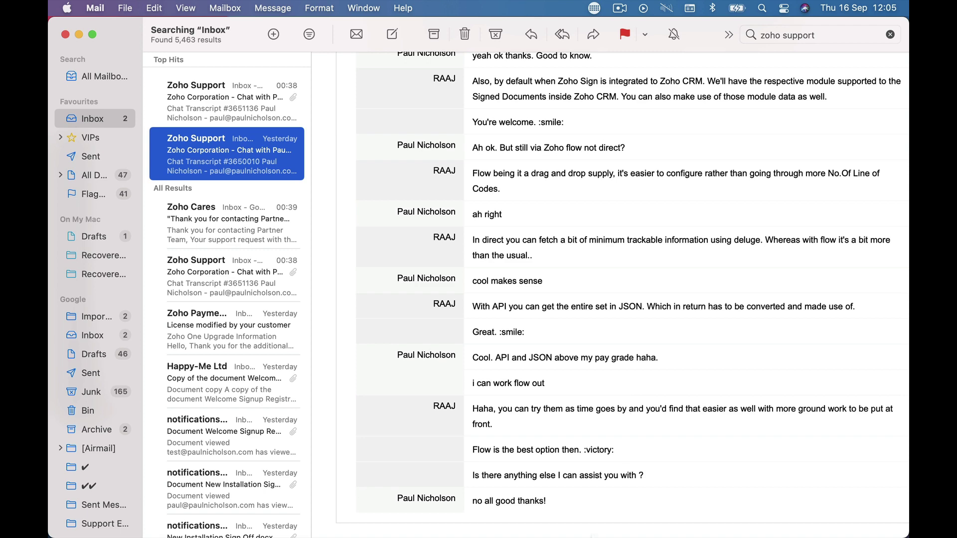
Switch to Chrome and load Zoho Flow in place of the open CRM deal page
click(394, 521)
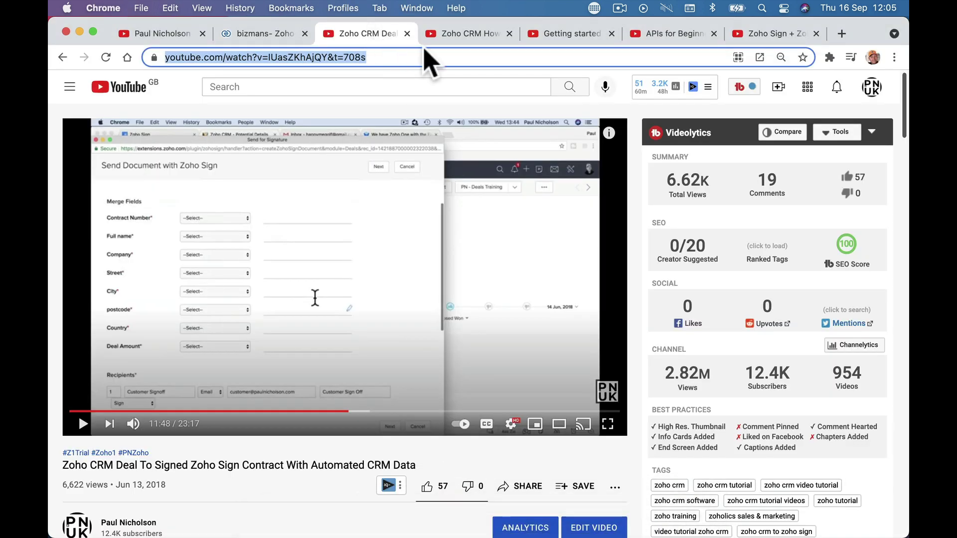
click(230, 34)
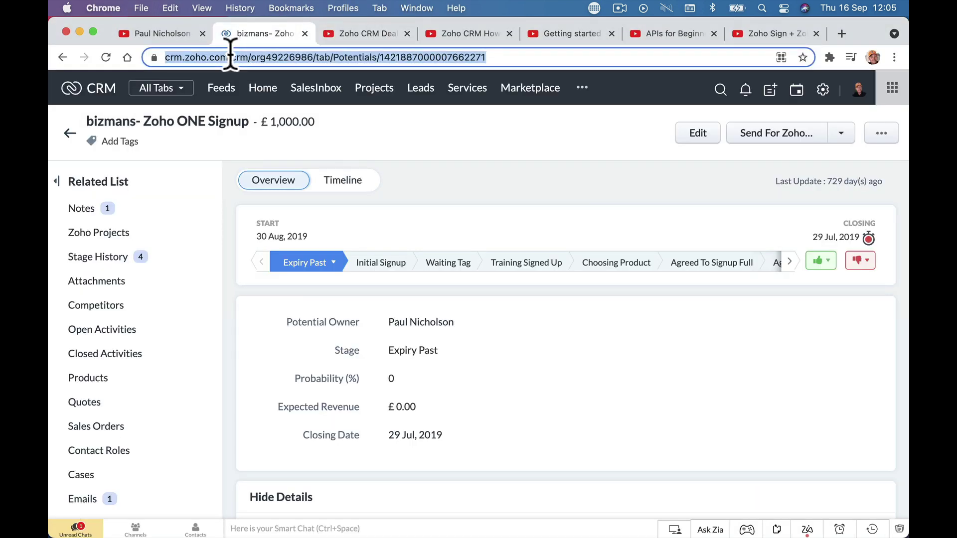
text(flow.)
key(Return)
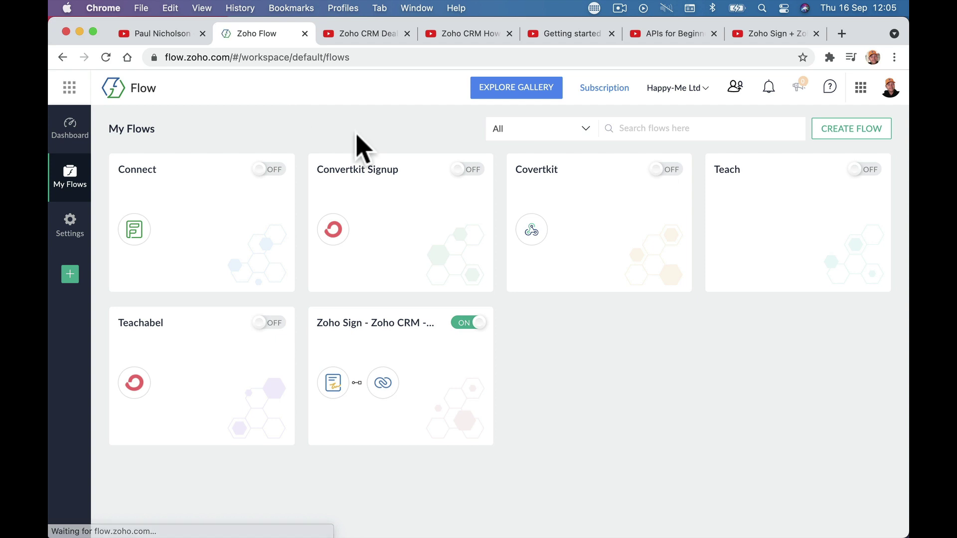
Open the Zoho Sign - Zoho CRM - deal status flow in the builder and check the Document signed trigger's configuration
mouse_move(294, 282)
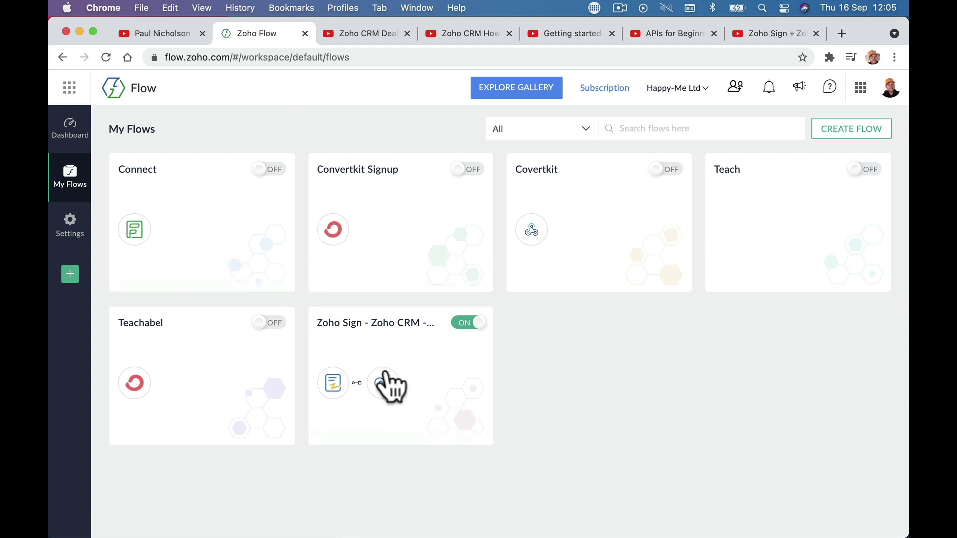
click(405, 337)
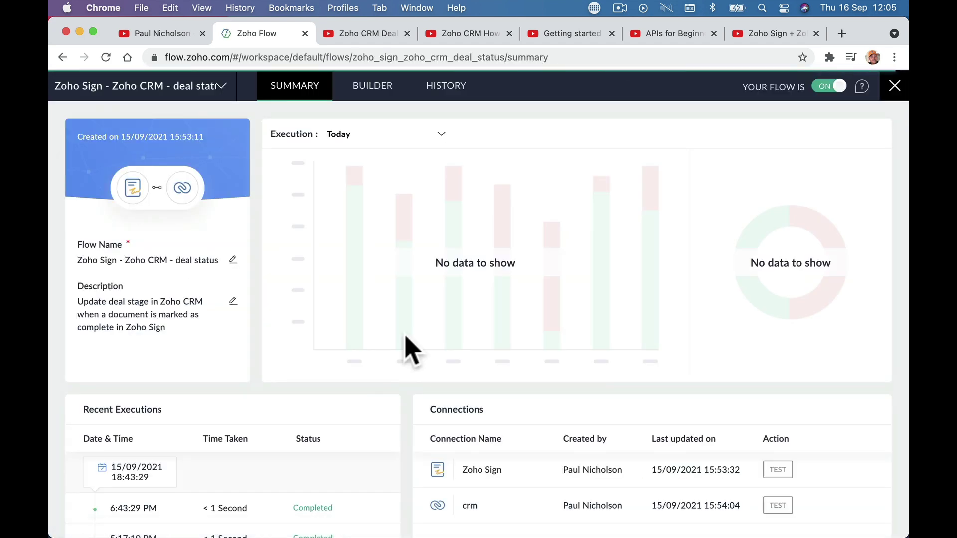
click(377, 92)
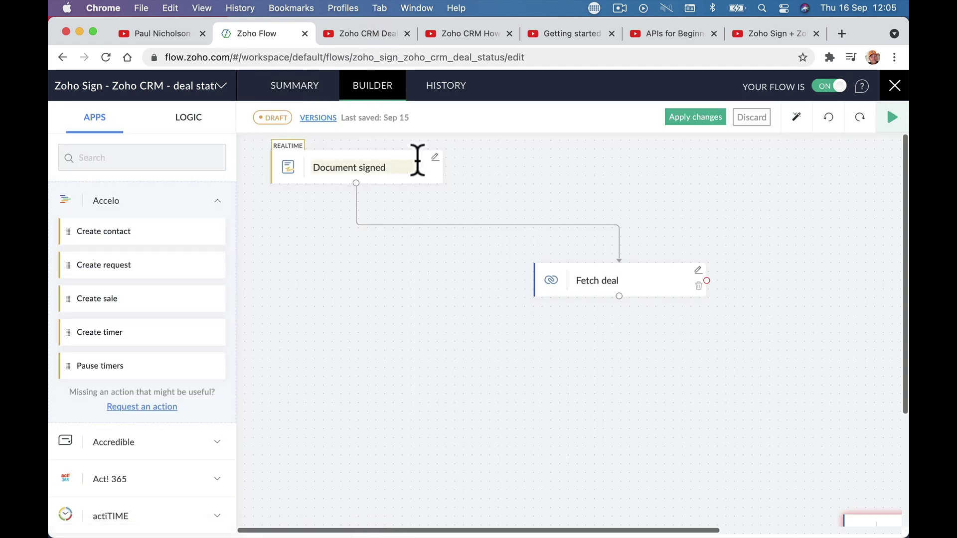
click(435, 157)
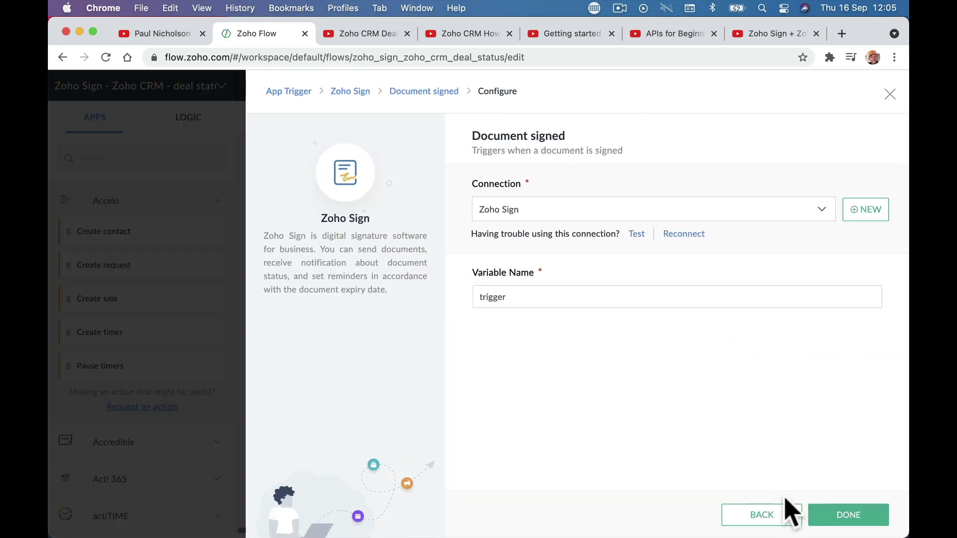
click(889, 95)
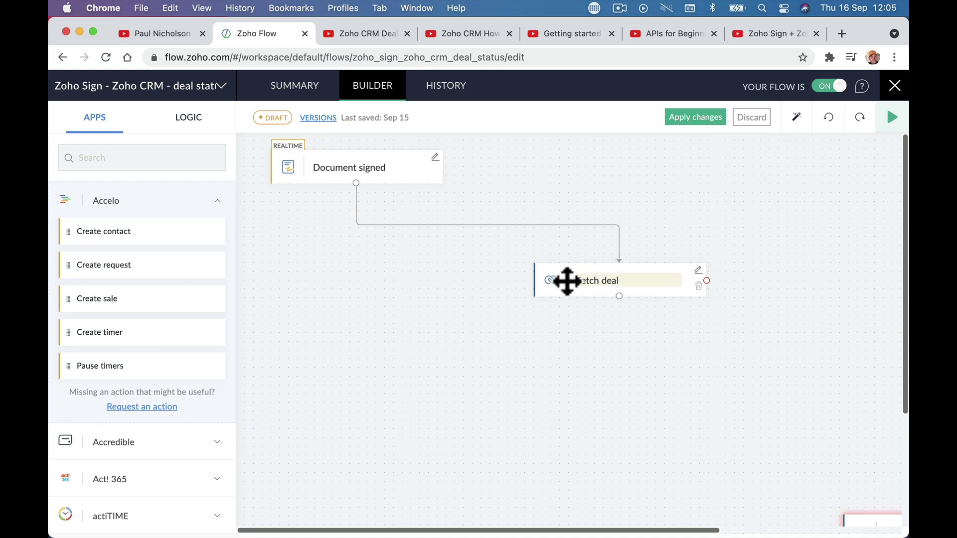
Open the Fetch deal action's settings and examine the variables available from the Document signed trigger
click(698, 270)
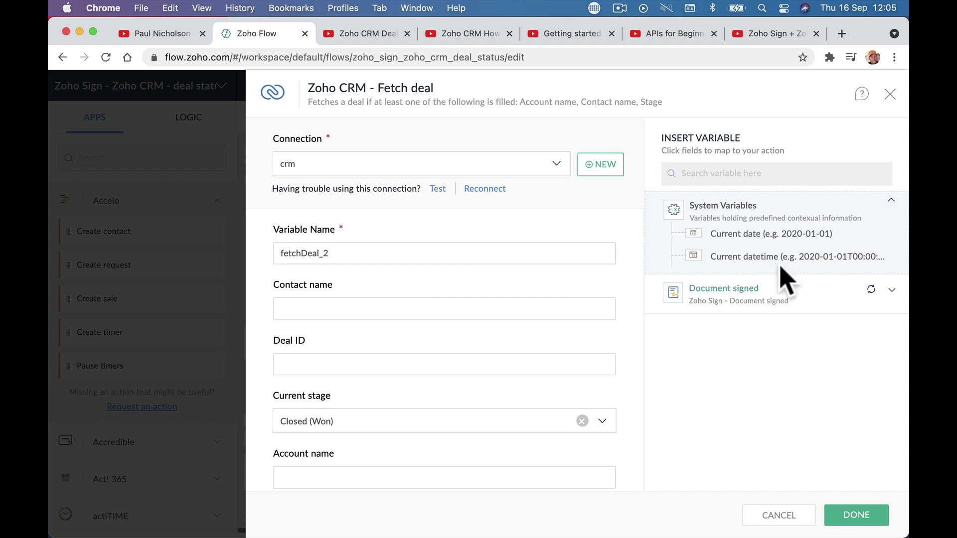
click(828, 298)
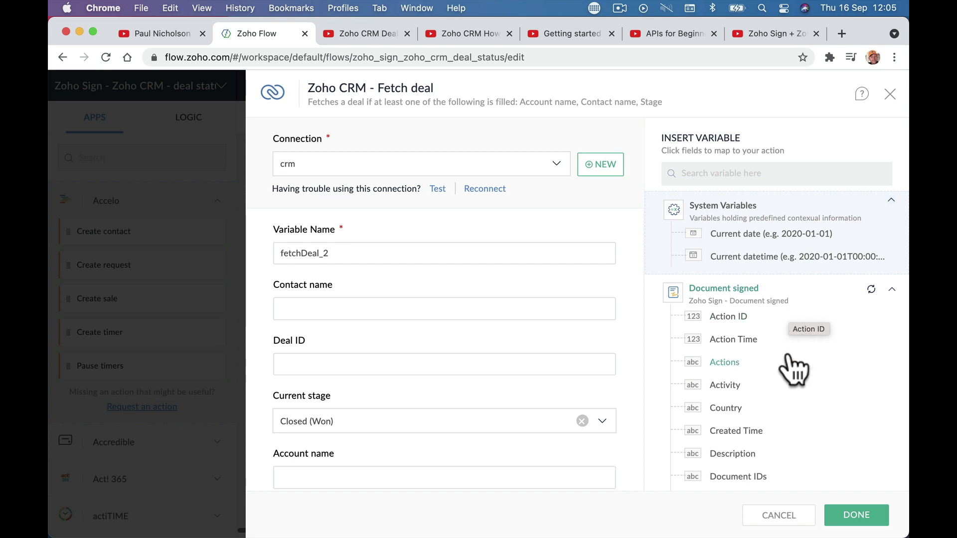
scroll(794, 370, down, 5)
scroll(788, 355, down, 8)
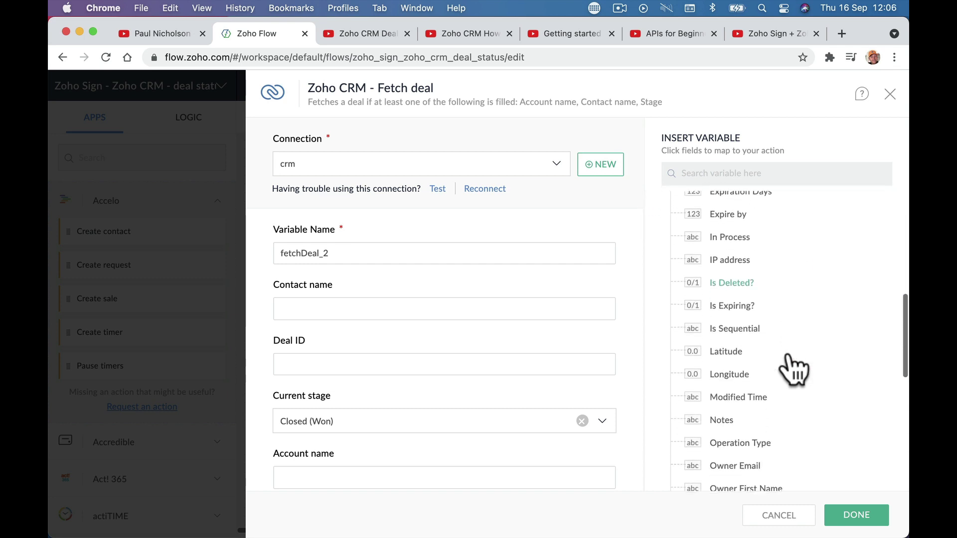
scroll(790, 355, down, 4)
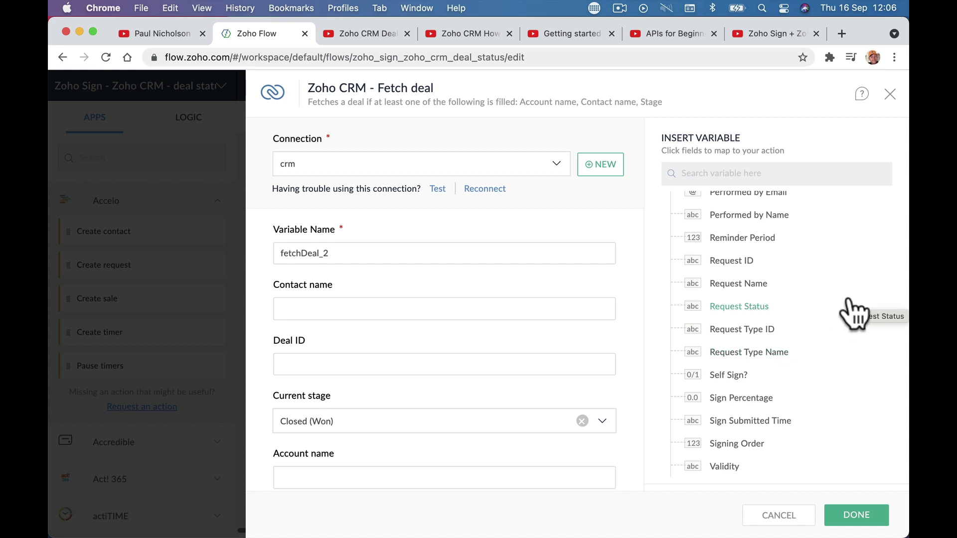
scroll(850, 301, up, 5)
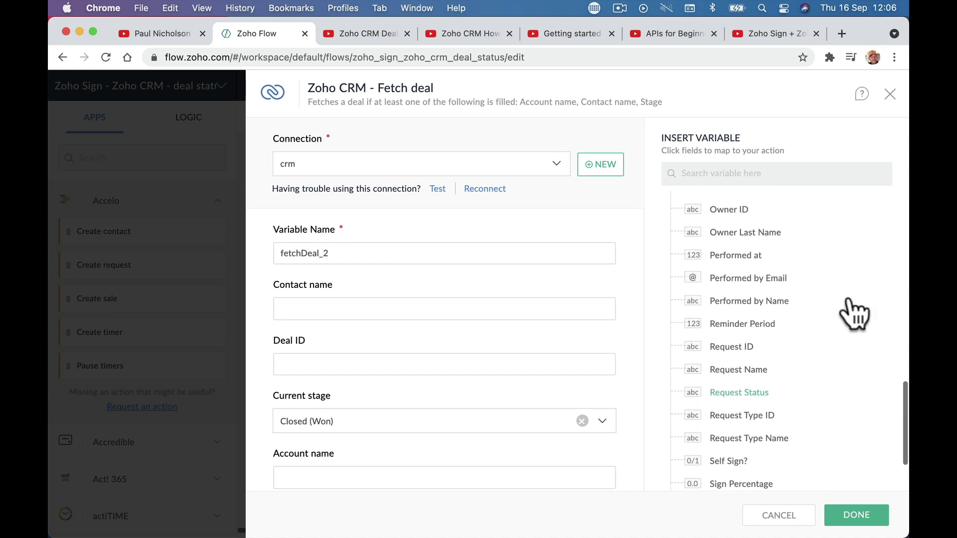
scroll(850, 300, up, 10)
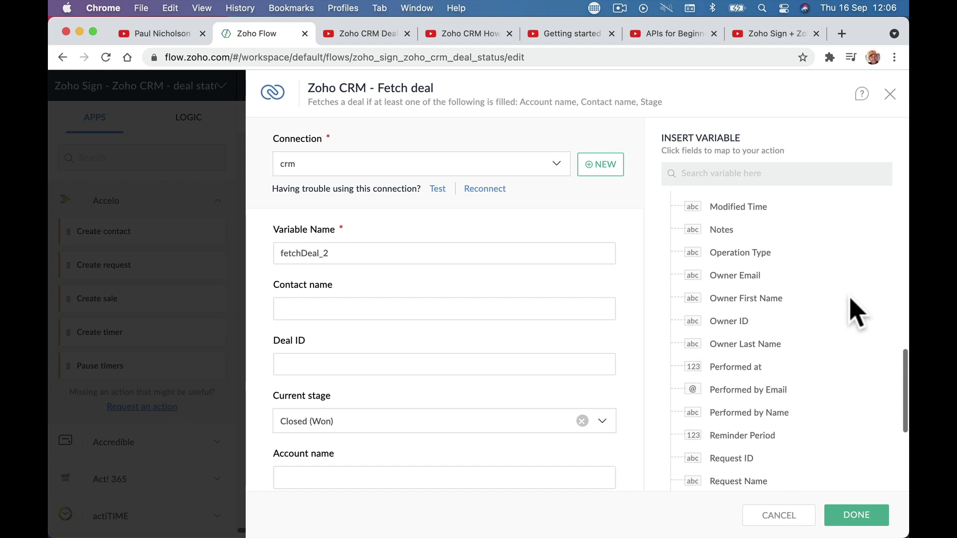
scroll(850, 301, up, 5)
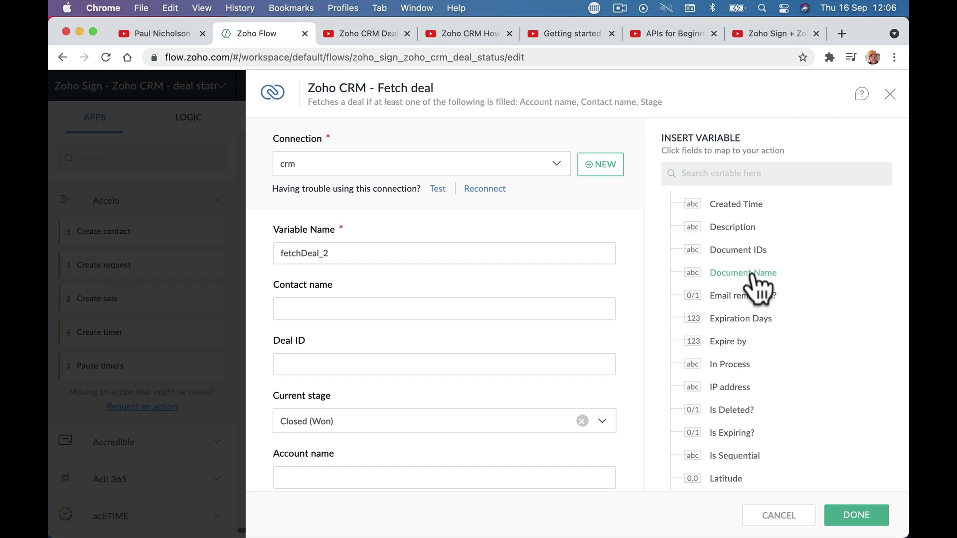
scroll(756, 285, down, 10)
Switch to Mail and reread the support chat's advice on using the API and JSON
mouse_move(535, 529)
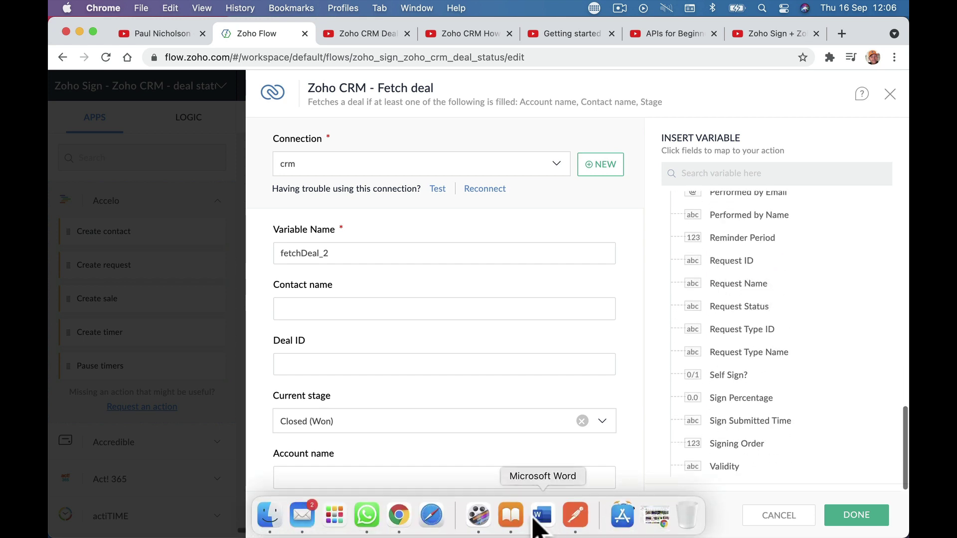
click(302, 516)
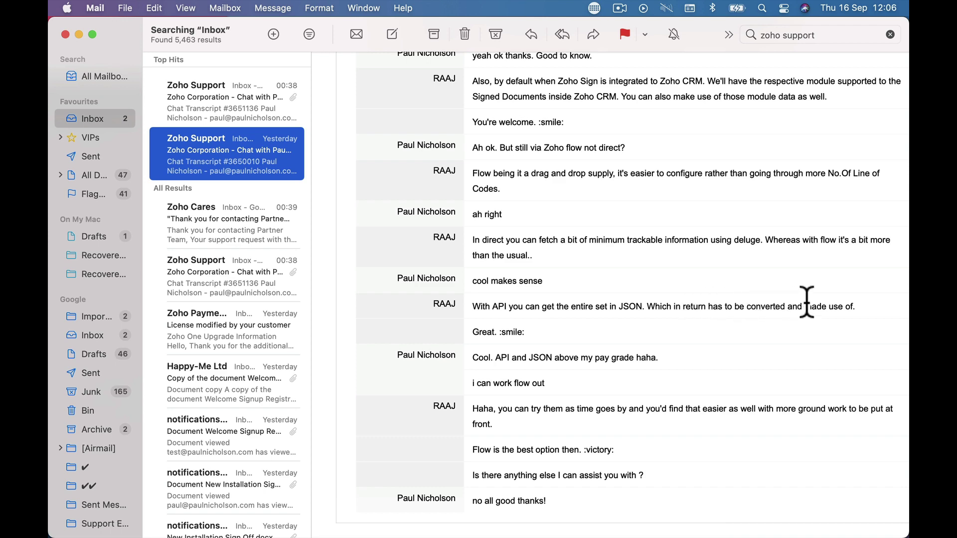
mouse_move(439, 536)
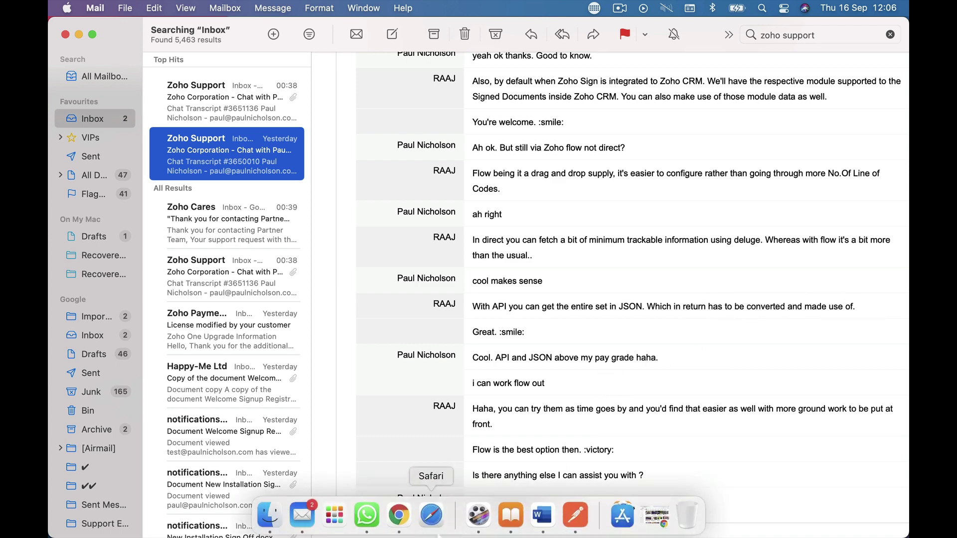
Switch to Chrome and look over the open APIs for Beginners and Getting started with Zoho Sign API videos
click(399, 519)
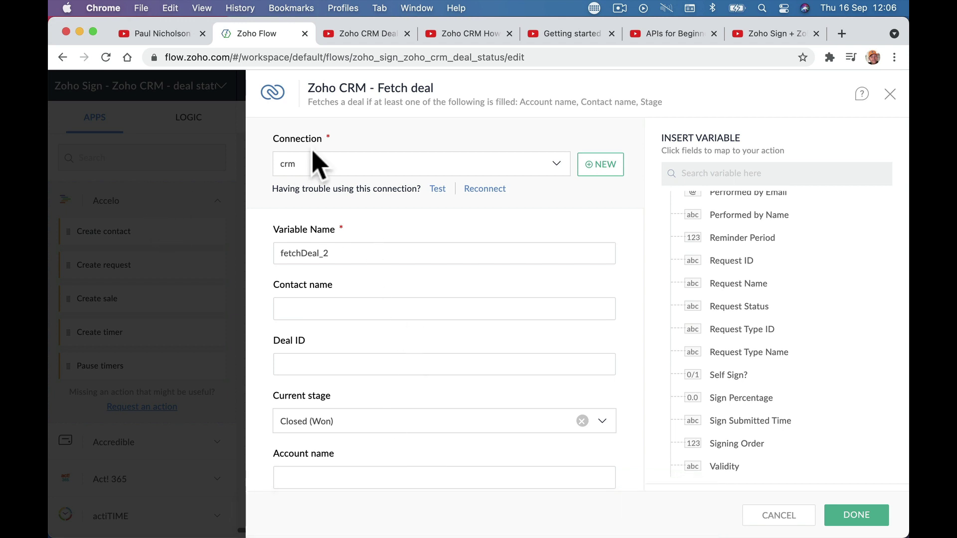
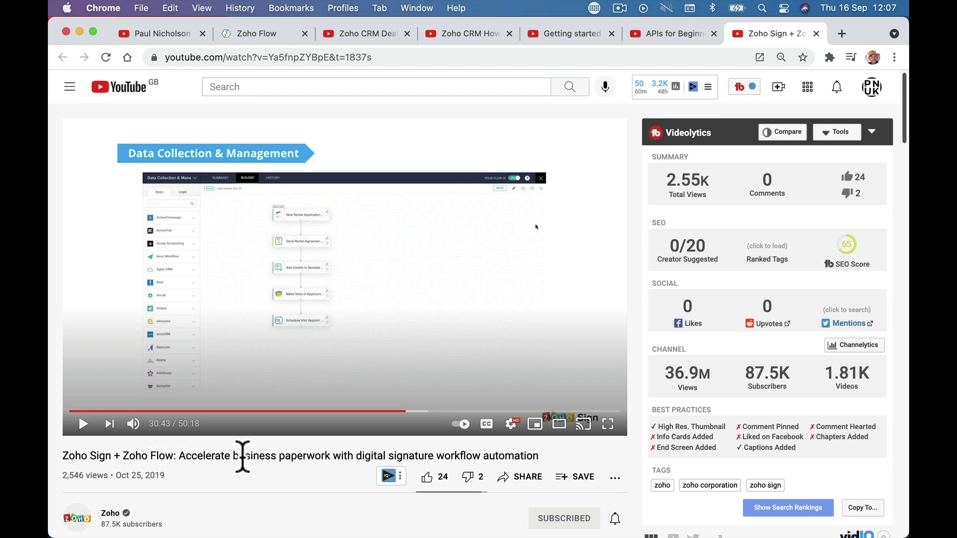
click(670, 33)
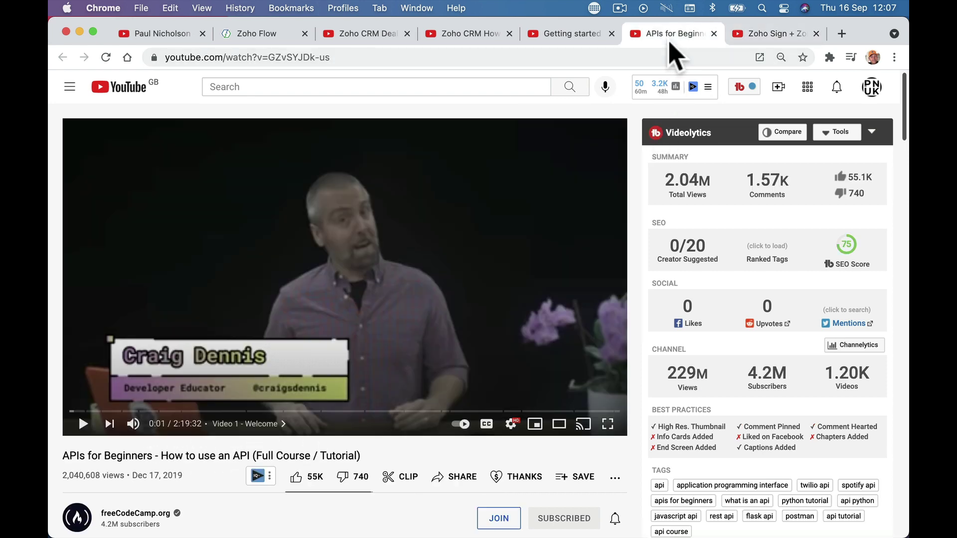
click(569, 33)
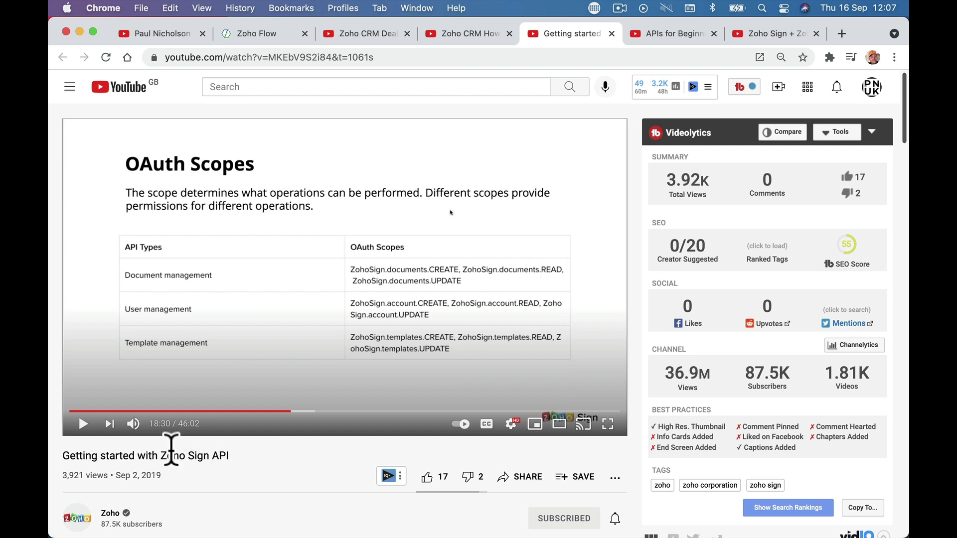
Play the Getting started with Zoho Sign API video with the sound turned up, skip ahead to about 19:10 and pause
click(81, 428)
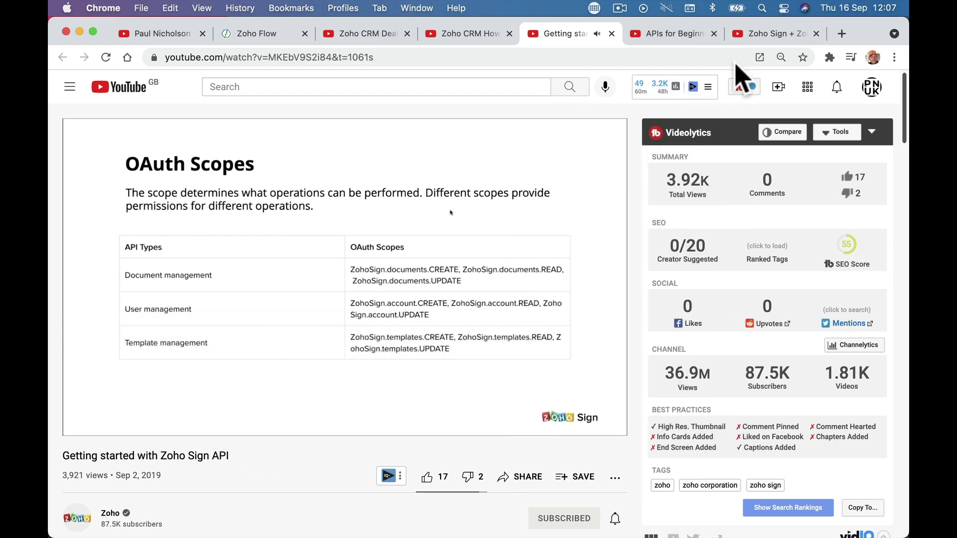
key(XF86AudioRaiseVolume)
key(XF86AudioRaiseVolume)
key(XF86AudioRaiseVolume)
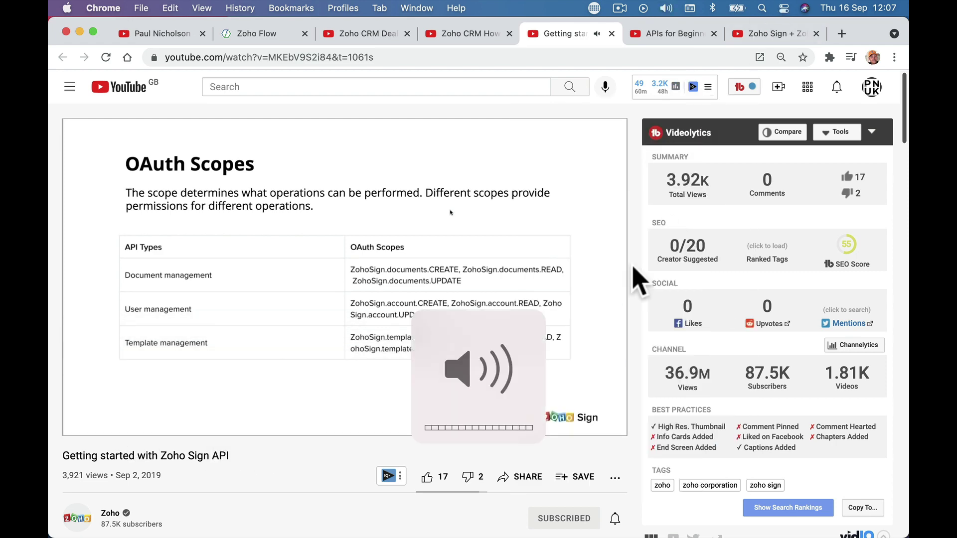
key(Right)
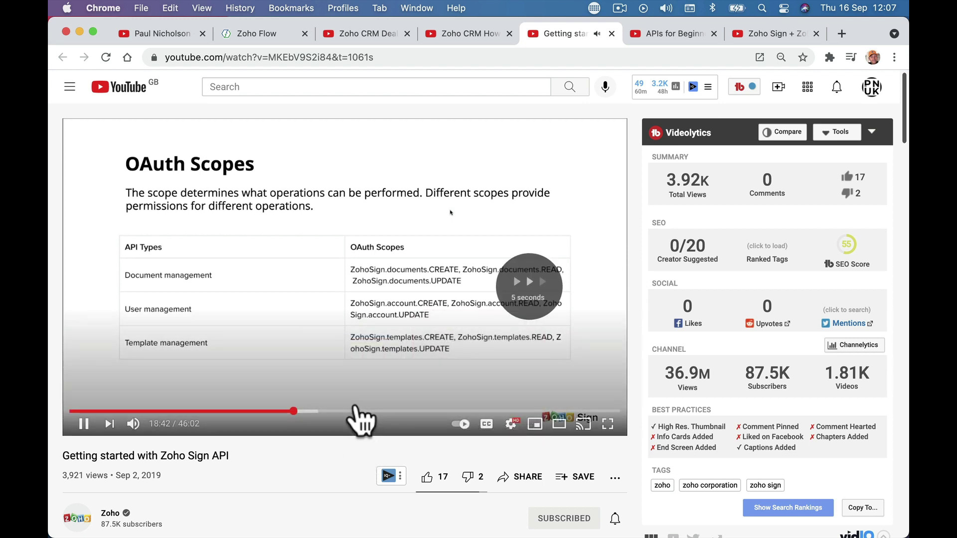
key(Right)
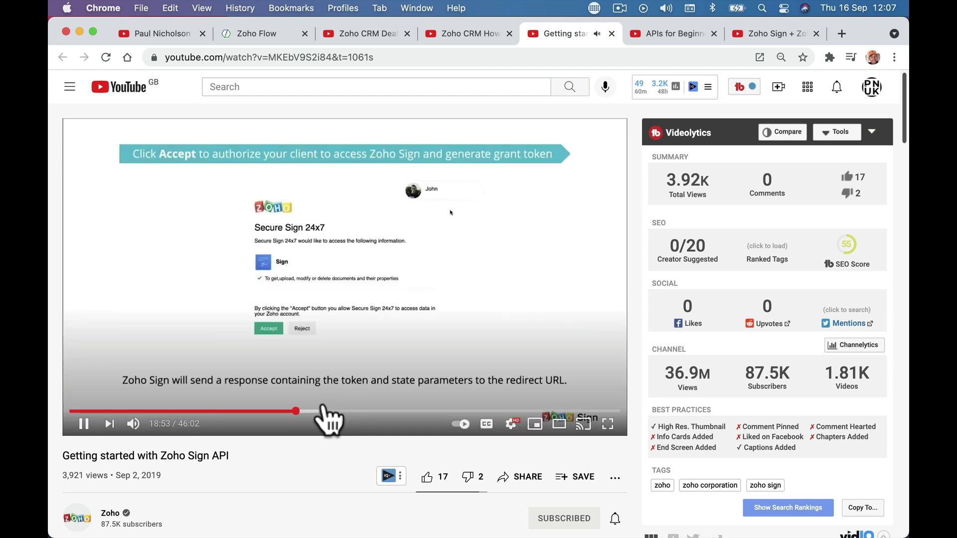
key(Right)
key(Right)
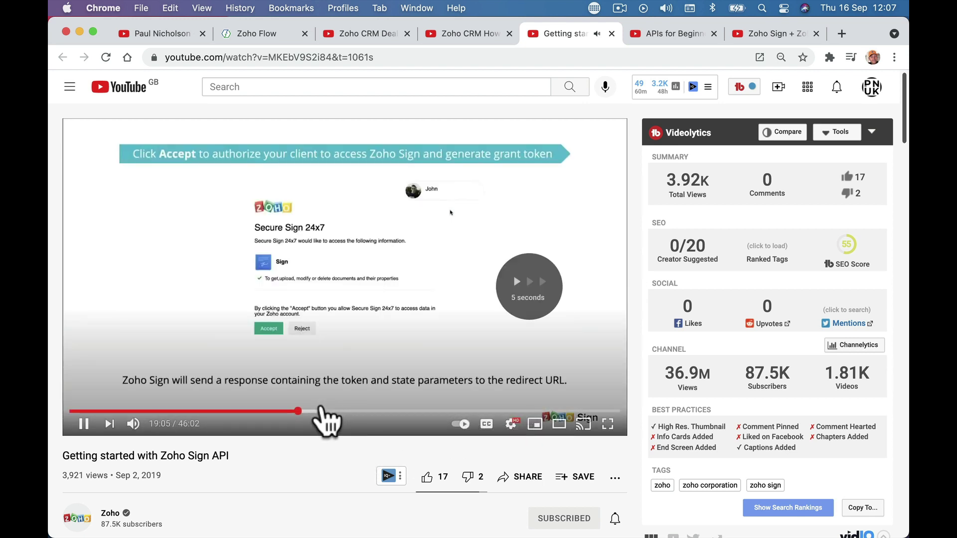
key(Right)
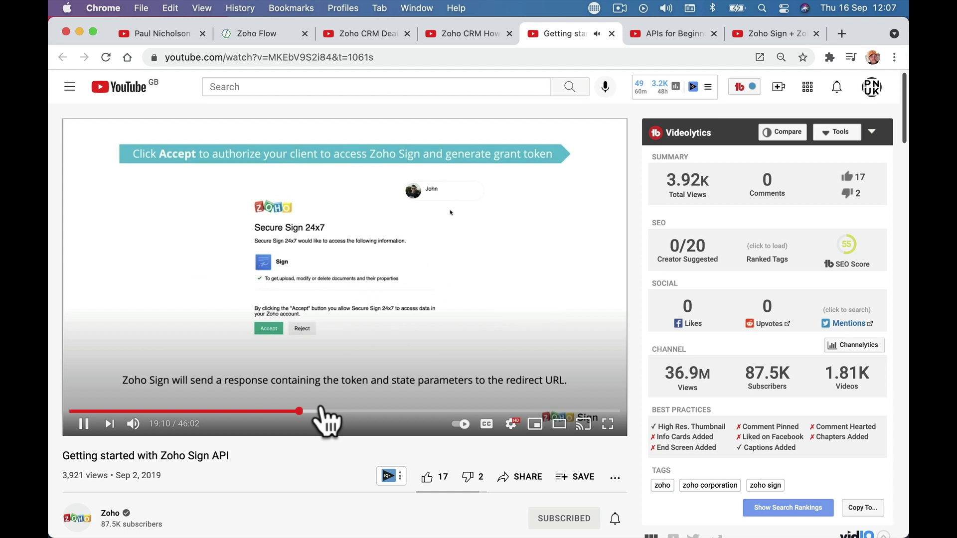
click(85, 430)
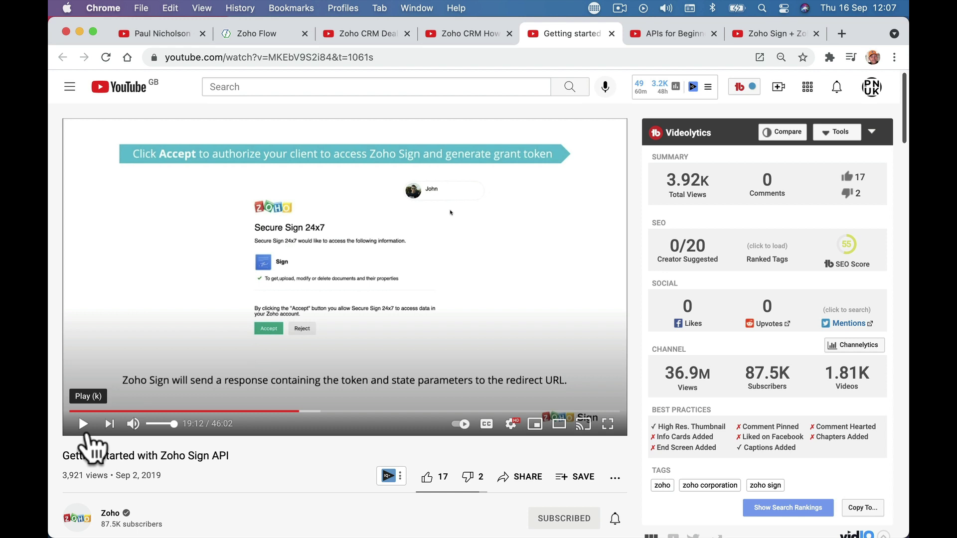
Jump ahead through the video's slides on access tokens, signature requests and templates, pausing at about 29:10
key(Right)
key(Right)
key(Right)
key(Right)
key(Right)
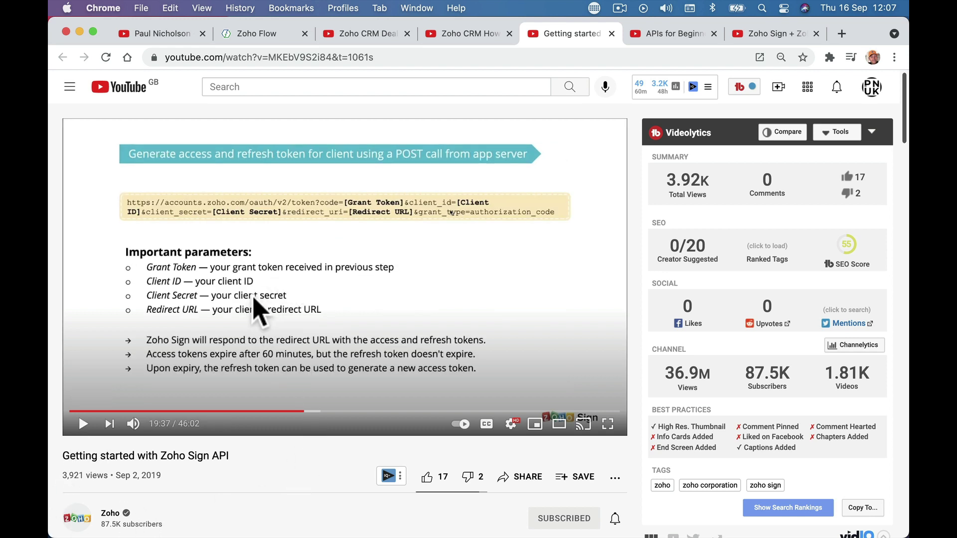
click(83, 425)
click(83, 425)
click(354, 412)
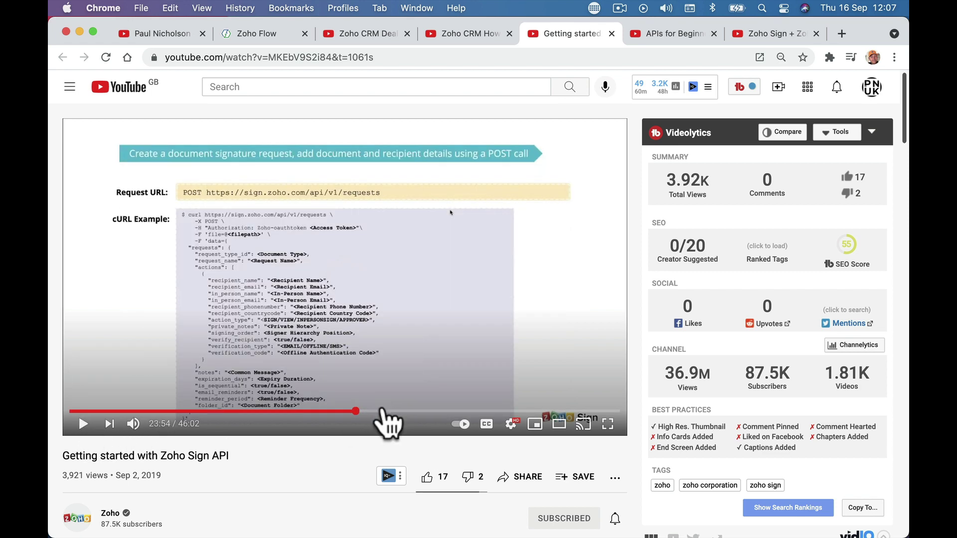
click(83, 424)
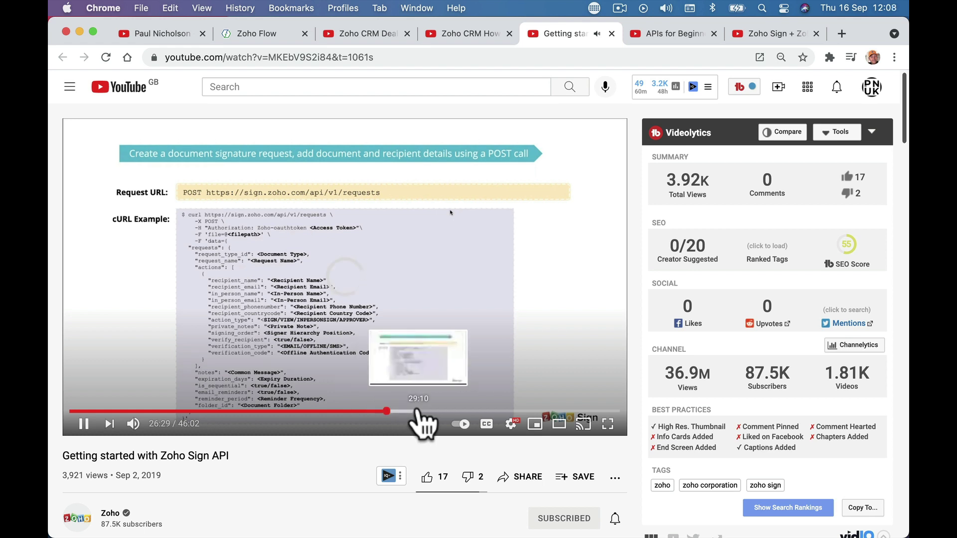
click(418, 411)
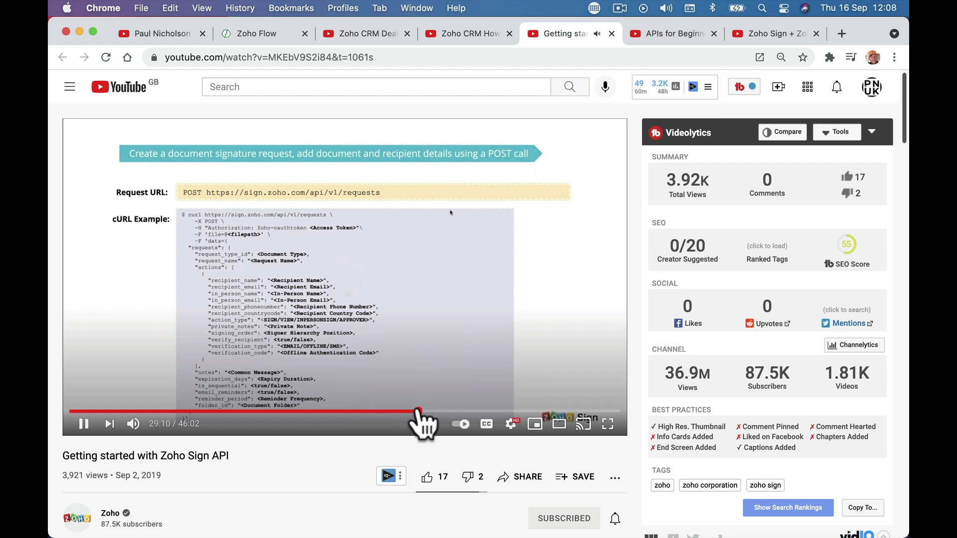
click(83, 427)
Look again at the APIs for Beginners and Zoho Sign + Zoho Flow videos, returning to the Zoho Sign API one
click(663, 33)
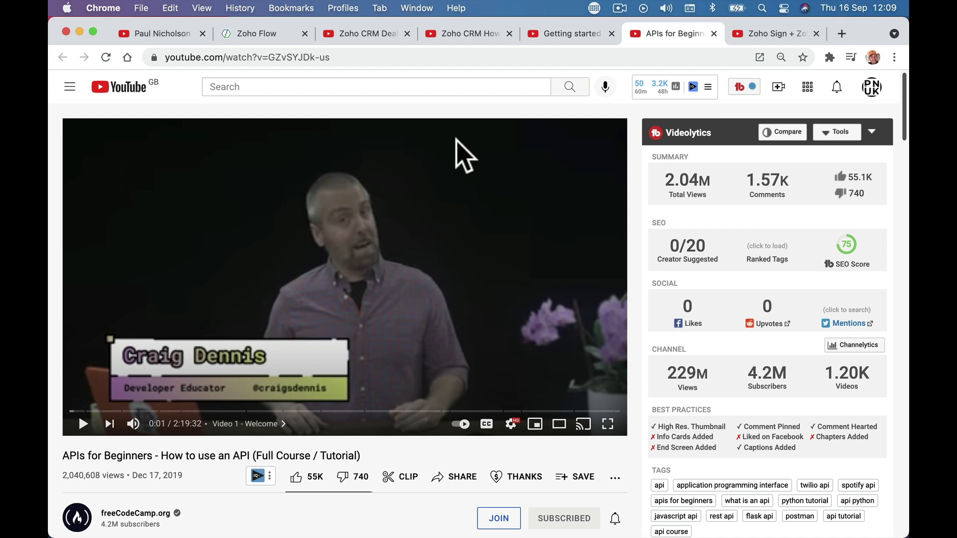
click(760, 39)
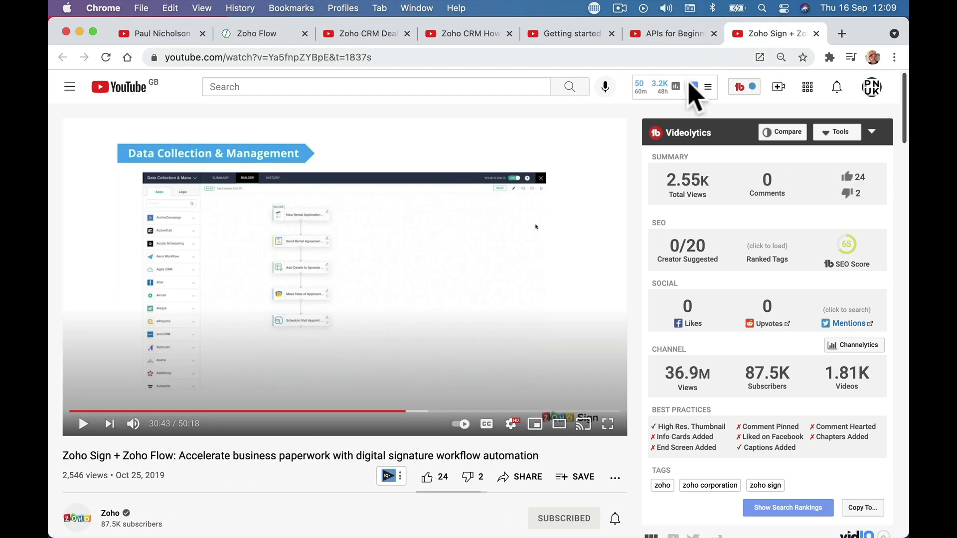
click(629, 36)
click(561, 36)
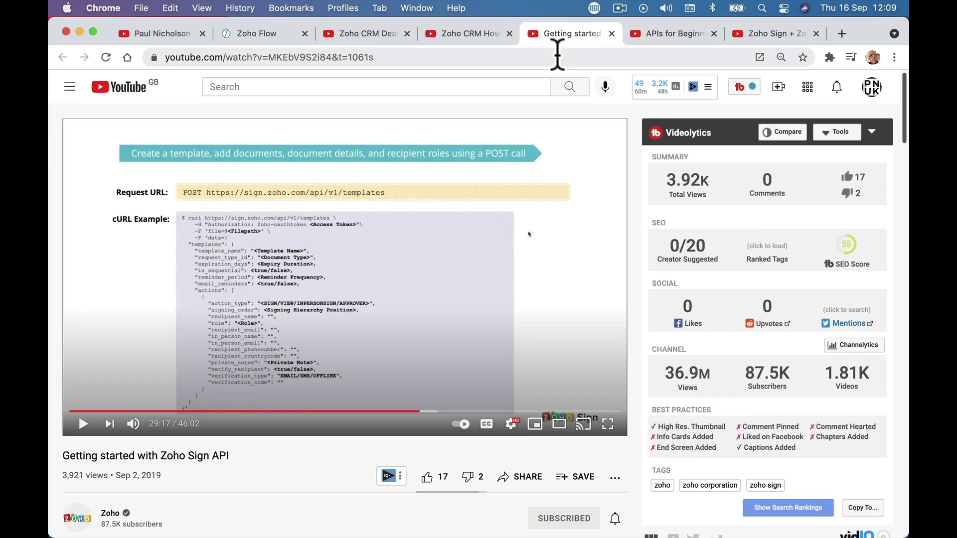
Play the video on creating Zoho CRM records with API V2 using PostMan muted, skip the ad and pause at about 6:10
click(449, 39)
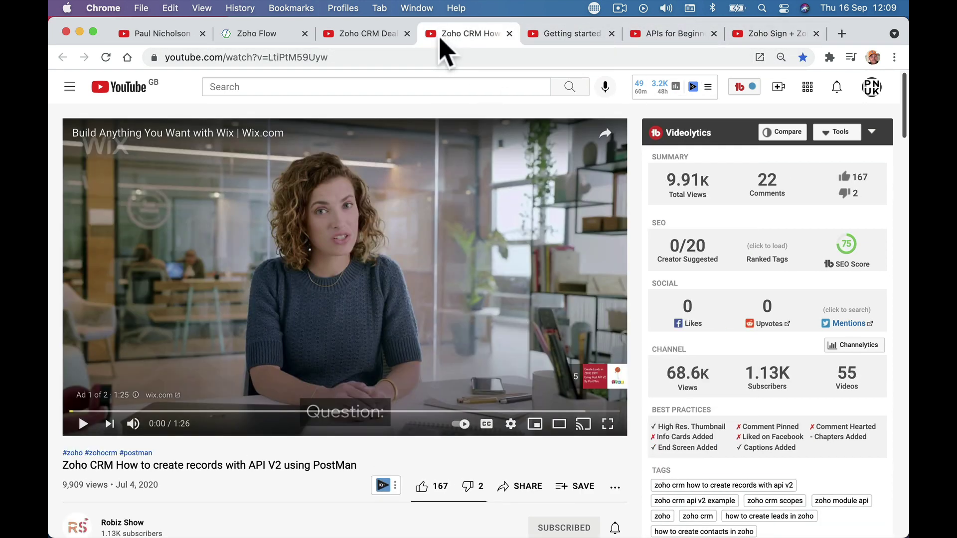
scroll(236, 418, down, 2)
scroll(237, 418, up, 1)
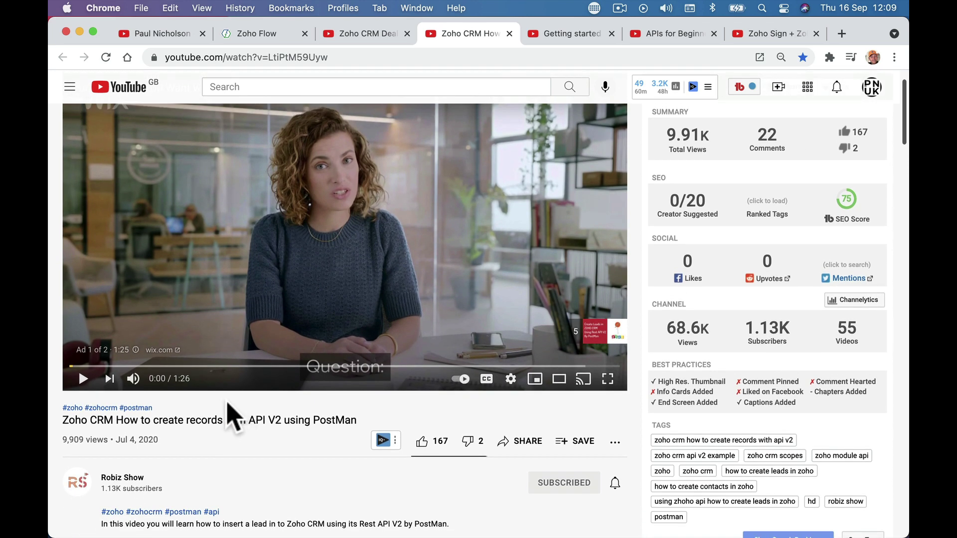
click(84, 382)
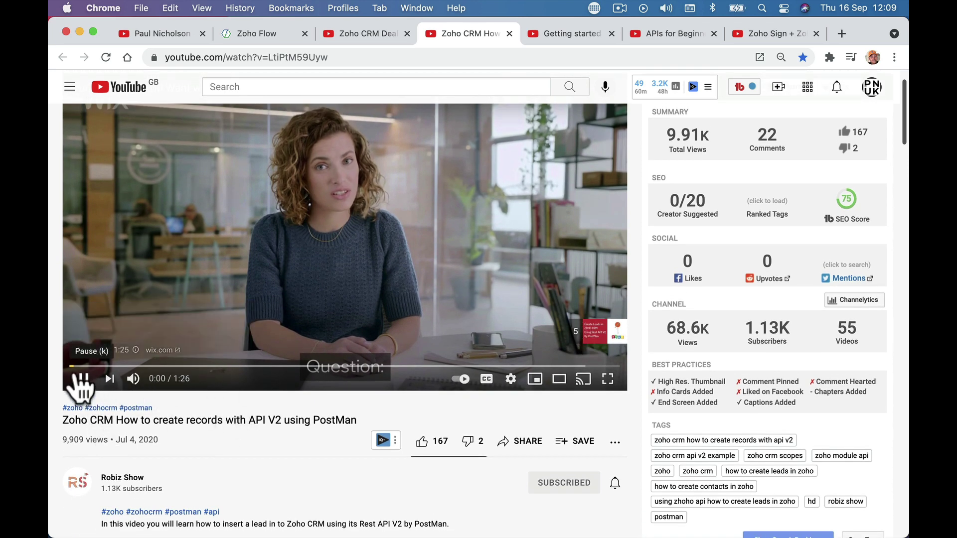
click(133, 380)
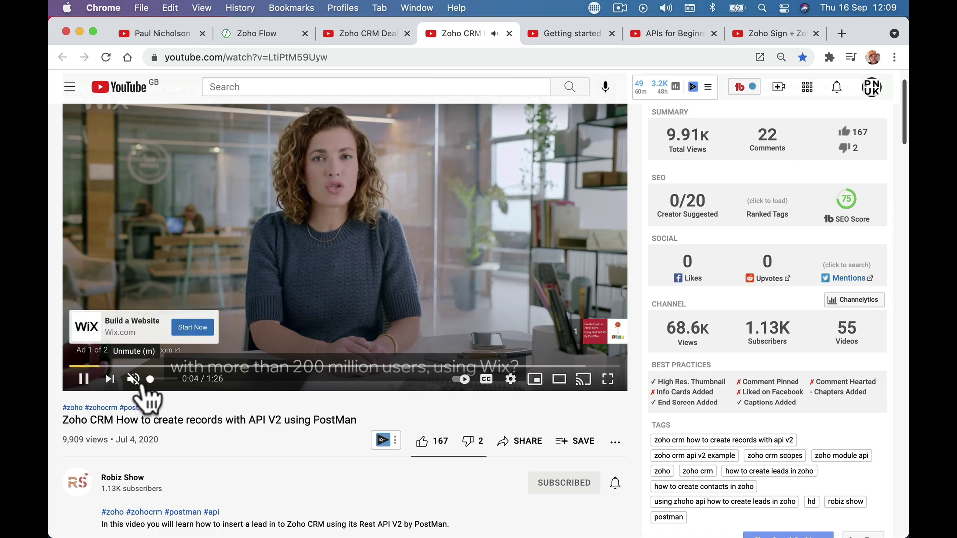
click(621, 354)
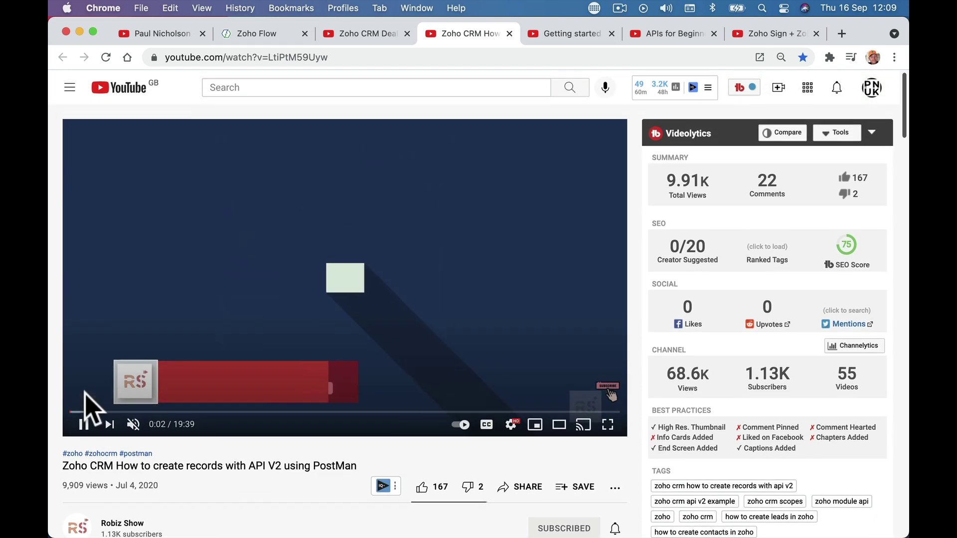
click(164, 412)
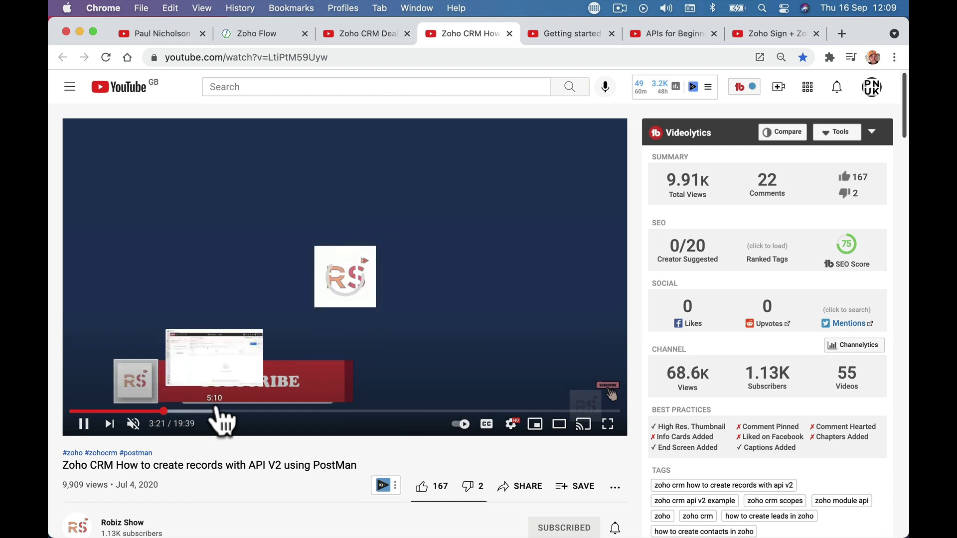
click(240, 412)
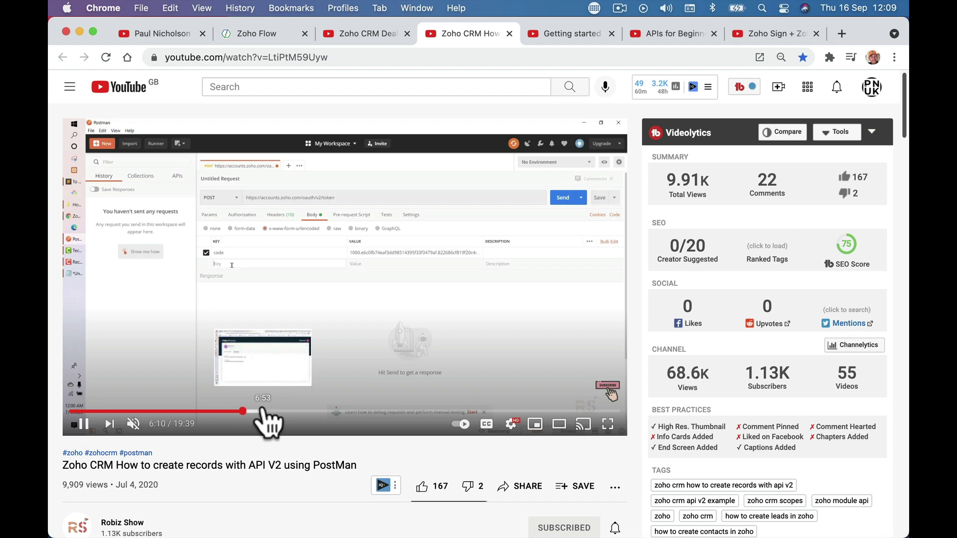
click(83, 424)
Switch to Postman and resend the GET request for the signed document's PDF
mouse_move(478, 516)
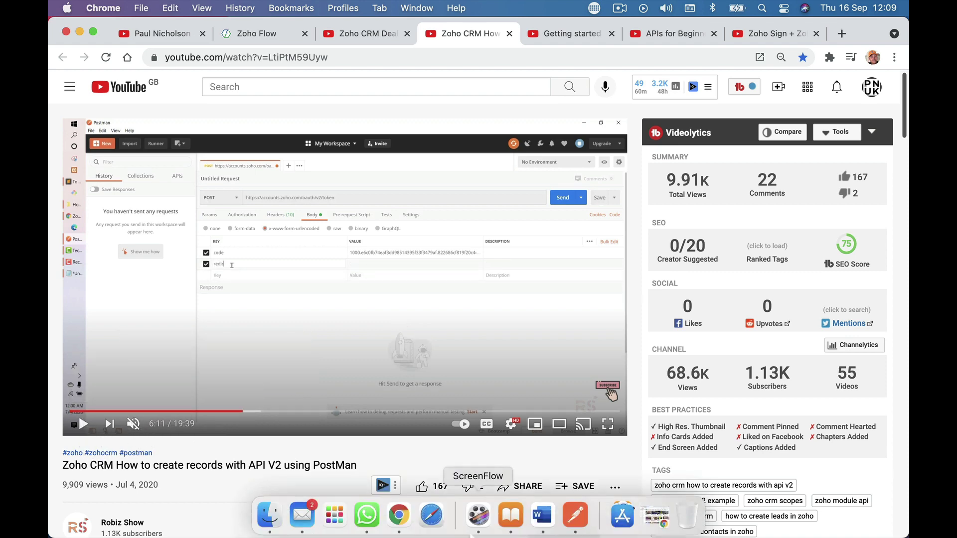
click(575, 516)
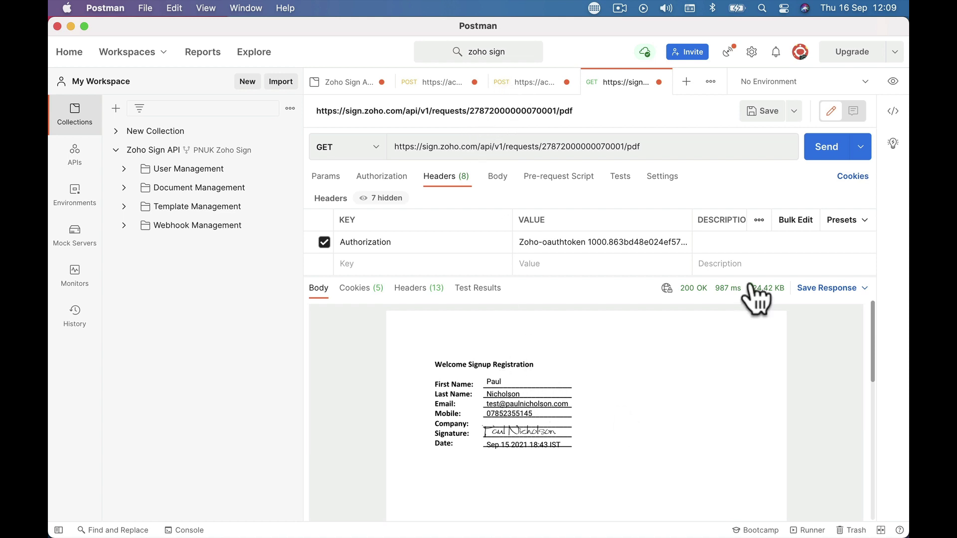
click(828, 150)
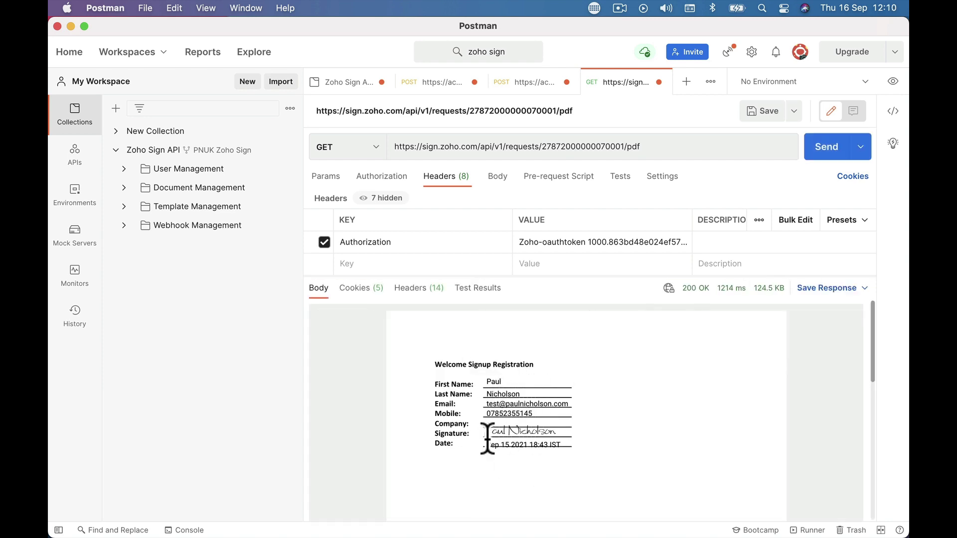
Switch to Chrome and load sign.zoho.com in place of the Zoho Flow page
mouse_move(541, 529)
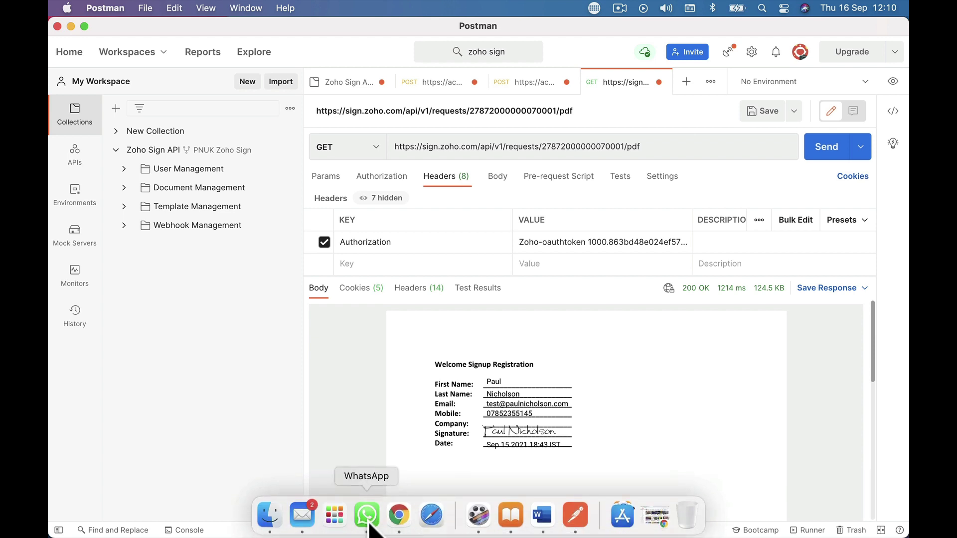
click(399, 516)
click(235, 34)
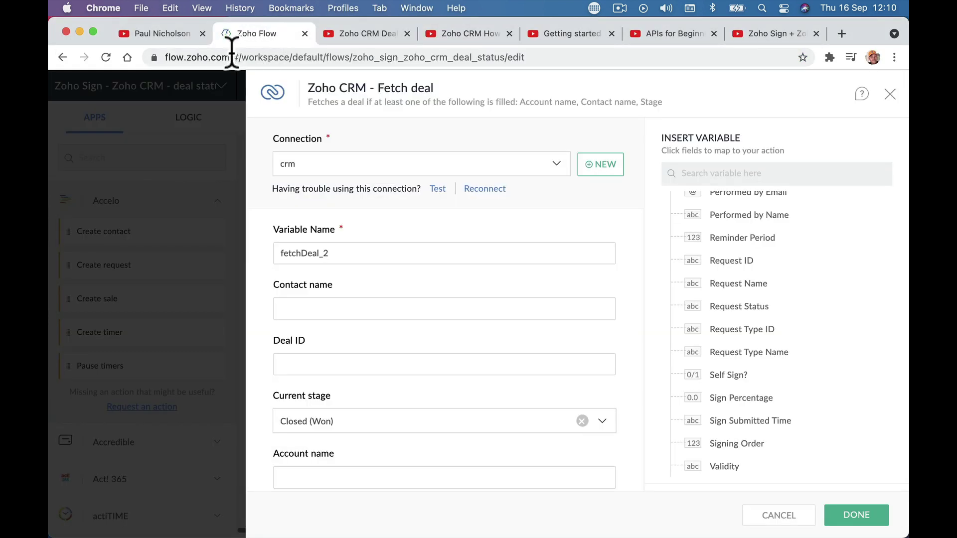
click(233, 56)
text(sign.zoho.com)
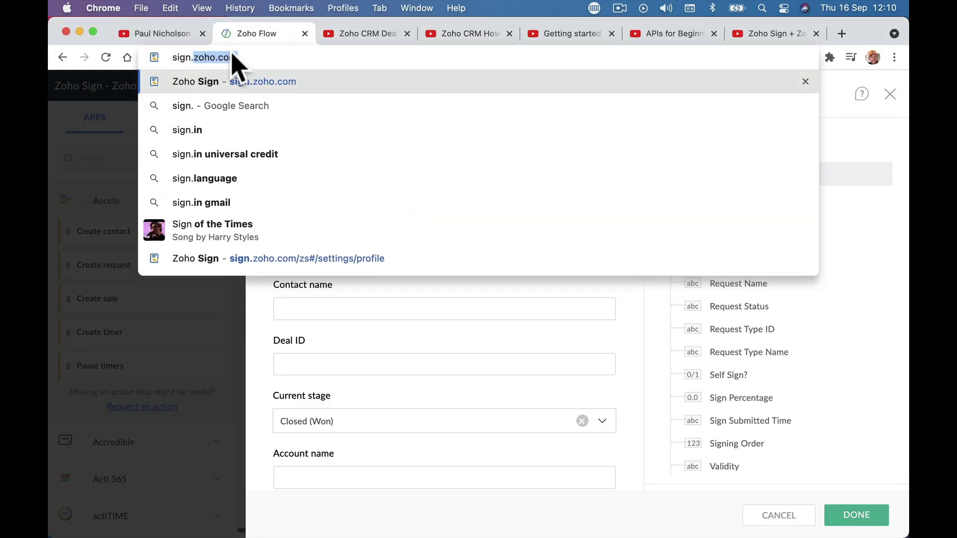
key(Return)
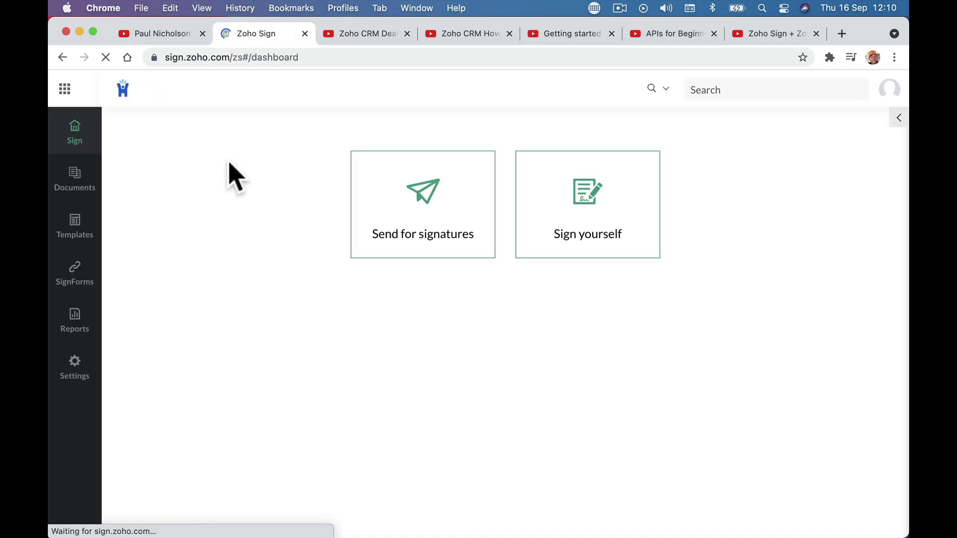
Open the in-progress New Installation Sign Off.docx document's details and copy its request ID from the page address
click(77, 229)
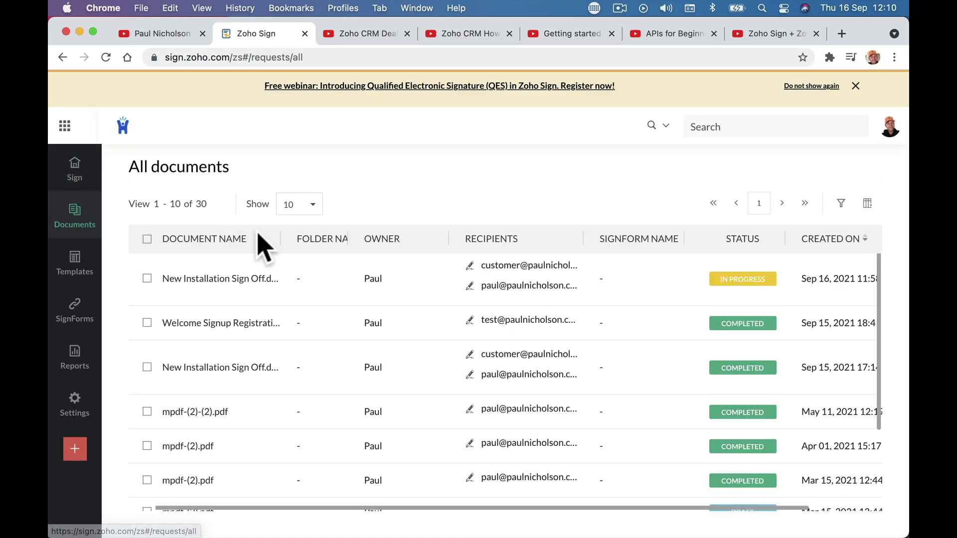
click(259, 280)
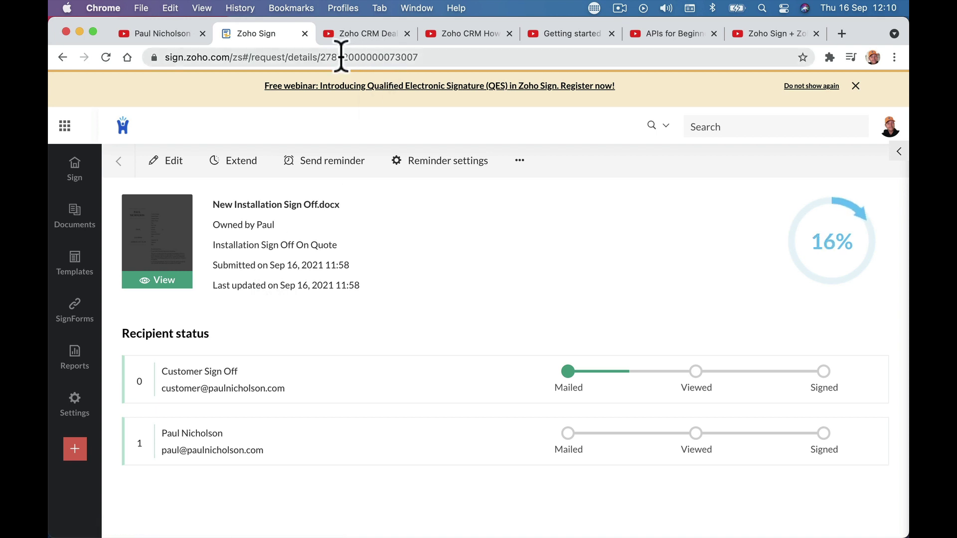
drag(324, 57, 497, 57)
key(super+c)
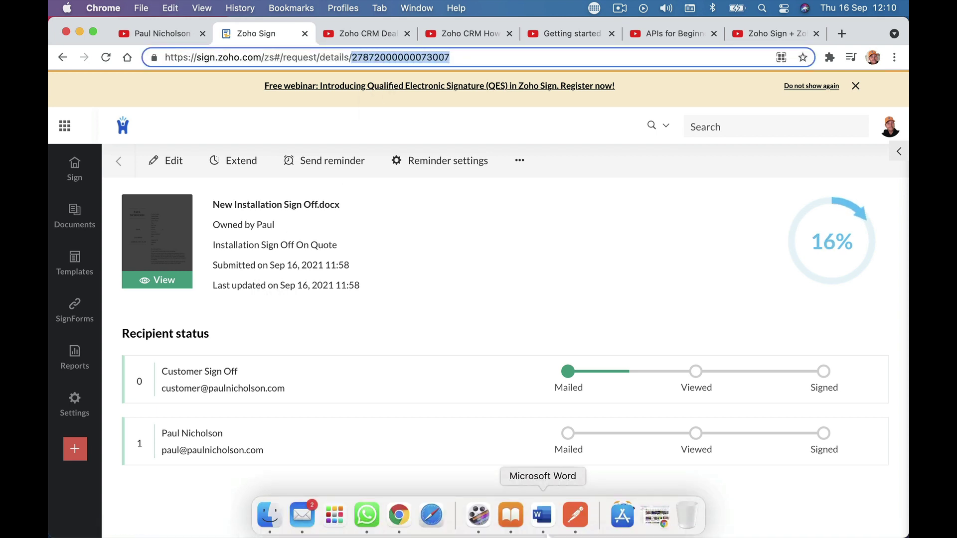
Switch to Postman, put the copied request ID into the PDF request URL, send the GET request and look through the returned document
click(574, 517)
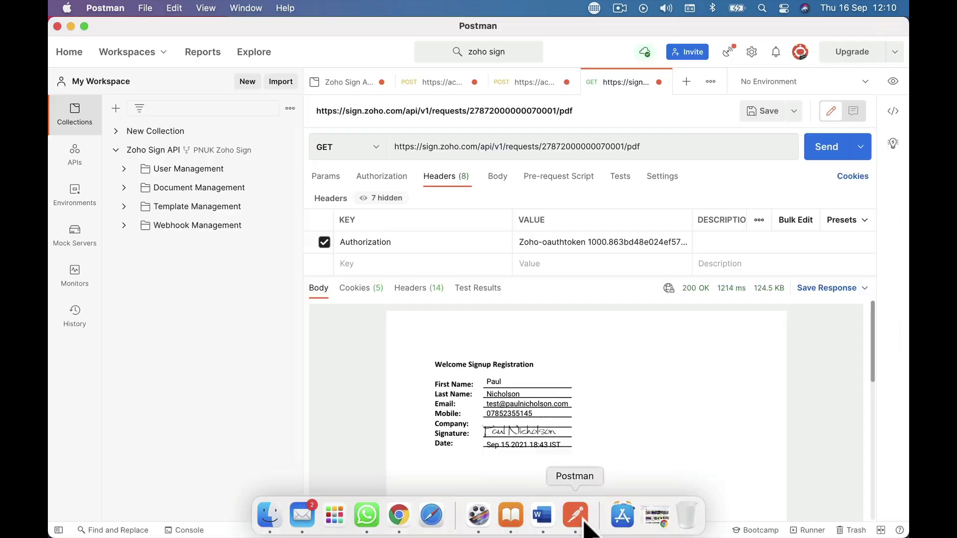
triple_click(545, 145)
click(622, 145)
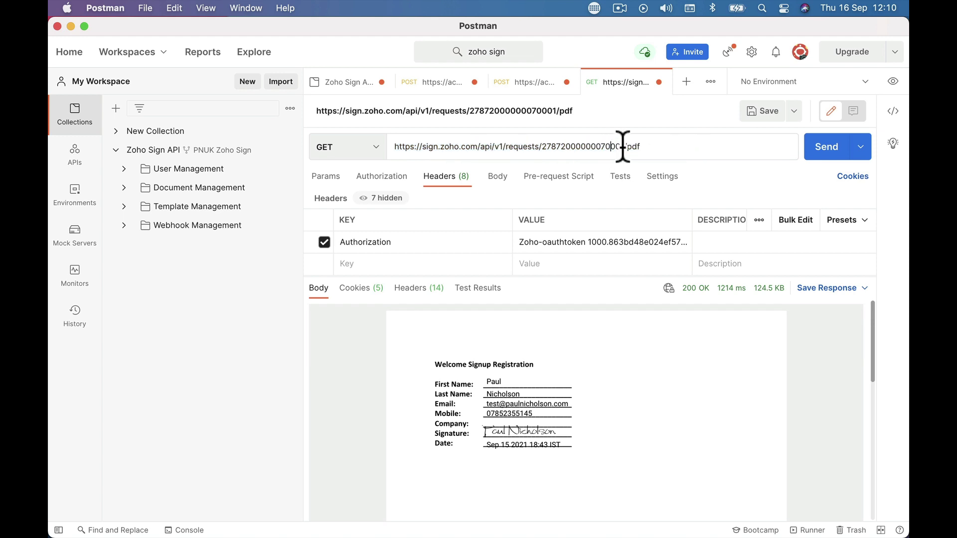
drag(625, 145, 603, 146)
key(super+v)
click(813, 152)
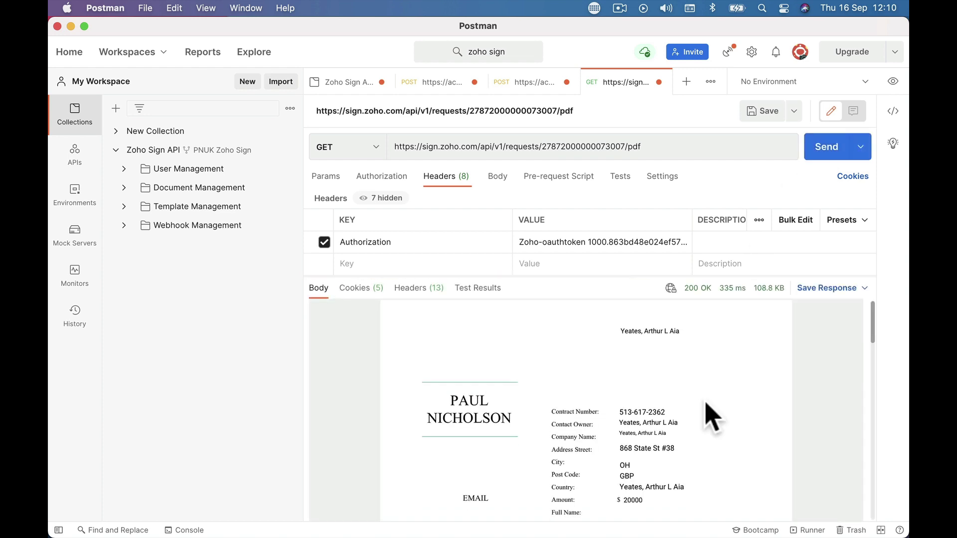
scroll(705, 403, down, 3)
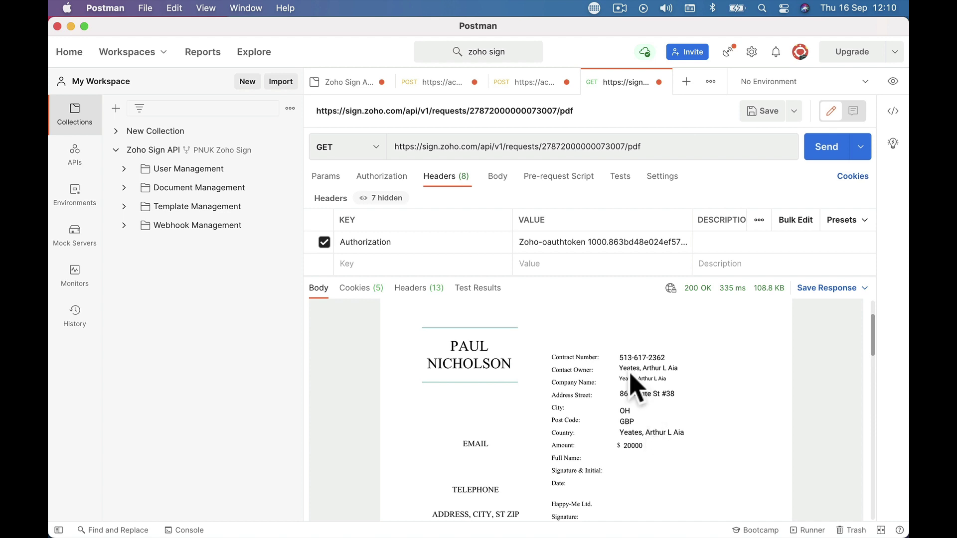
scroll(635, 389, down, 2)
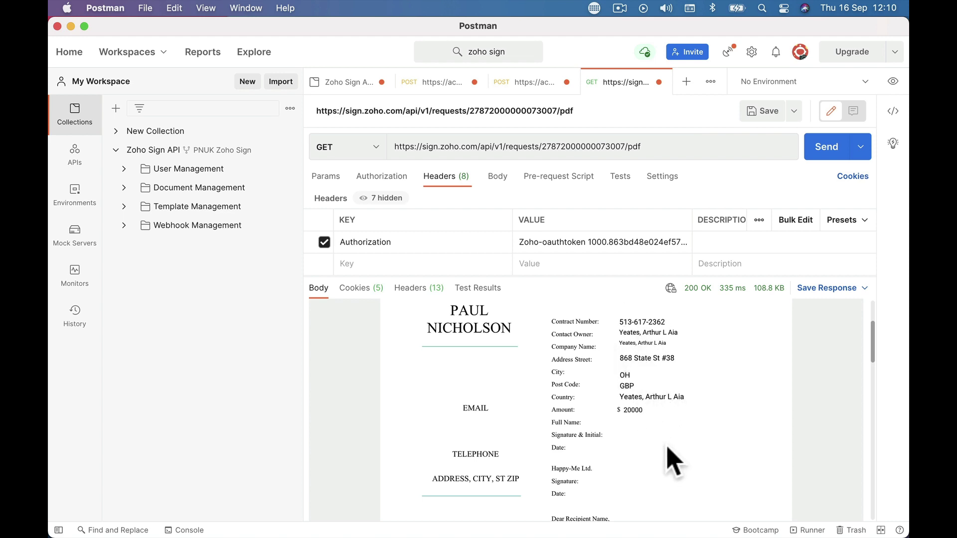
Check the Zoho Support chat transcript in Mail and return to Postman
mouse_move(335, 533)
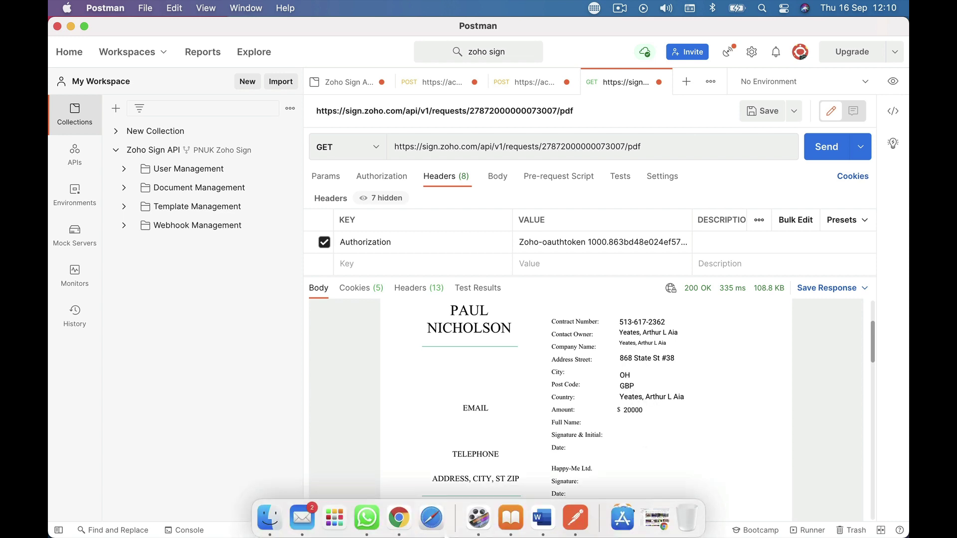
click(301, 517)
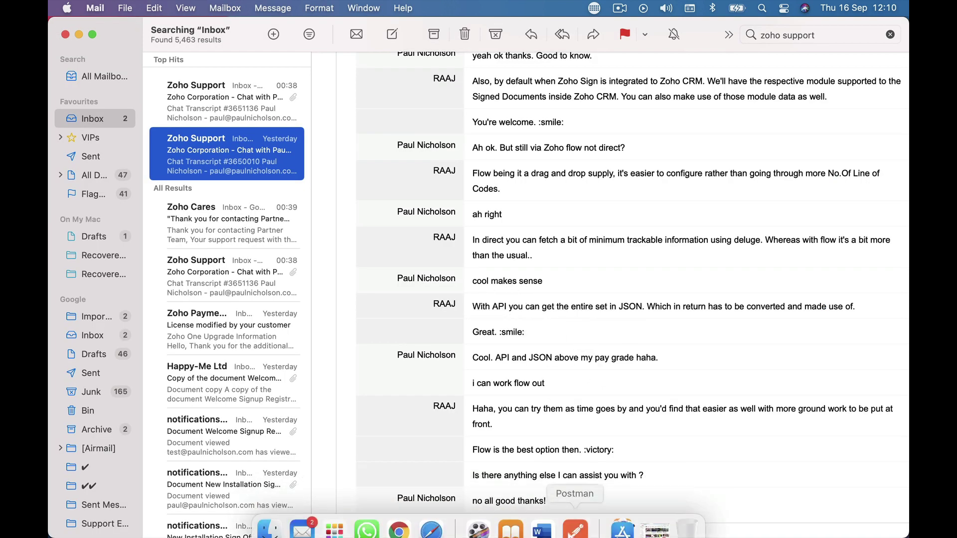
click(620, 518)
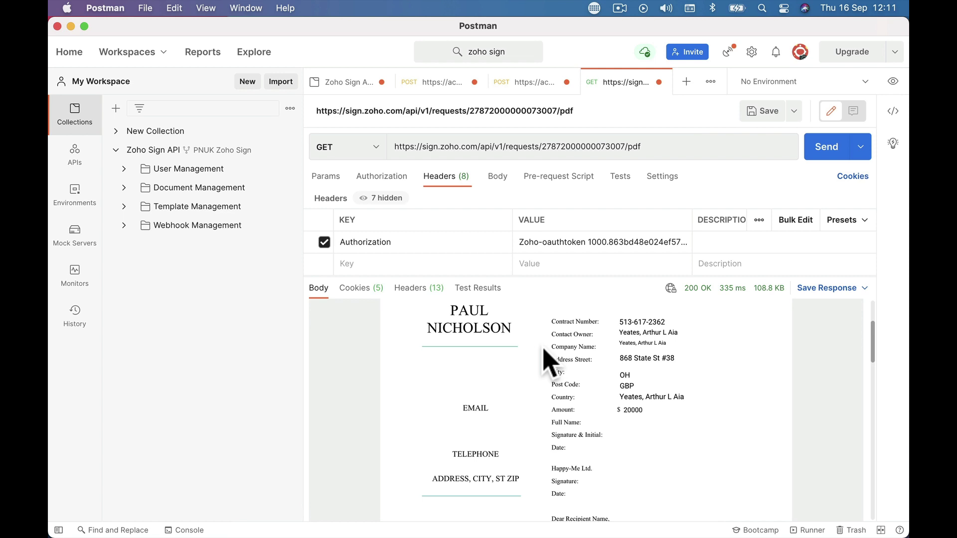
Switch to Chrome and load crm.zoho.com in place of the Zoho Sign document page
key(super+Tab)
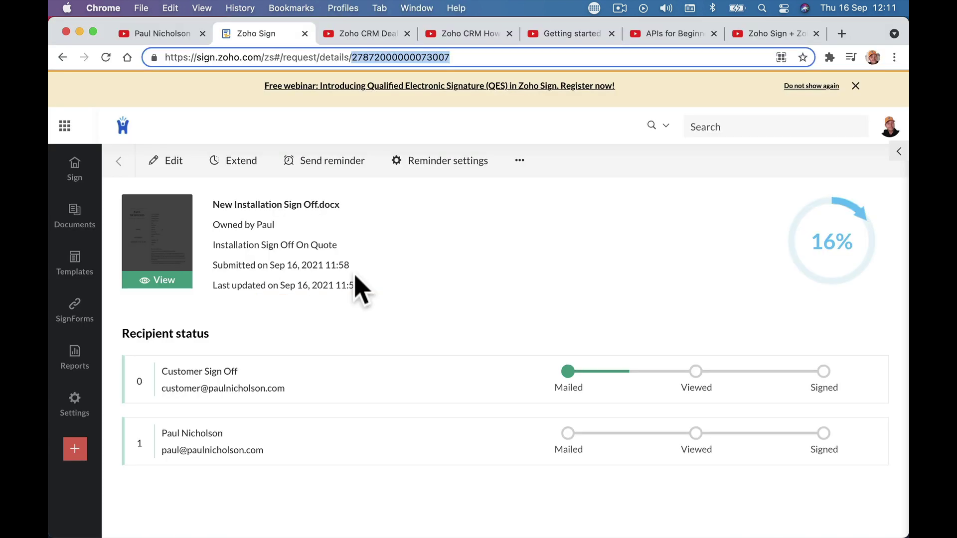
text(crm)
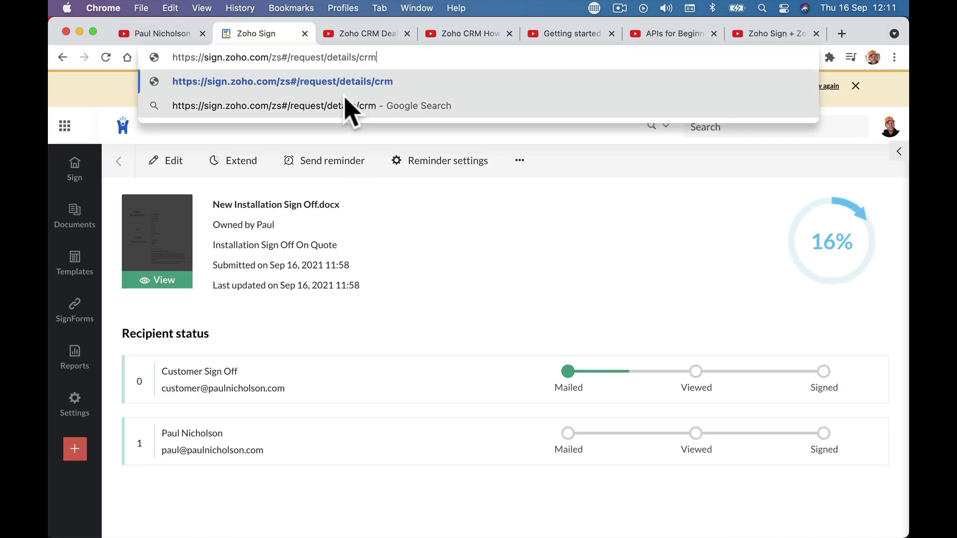
triple_click(311, 58)
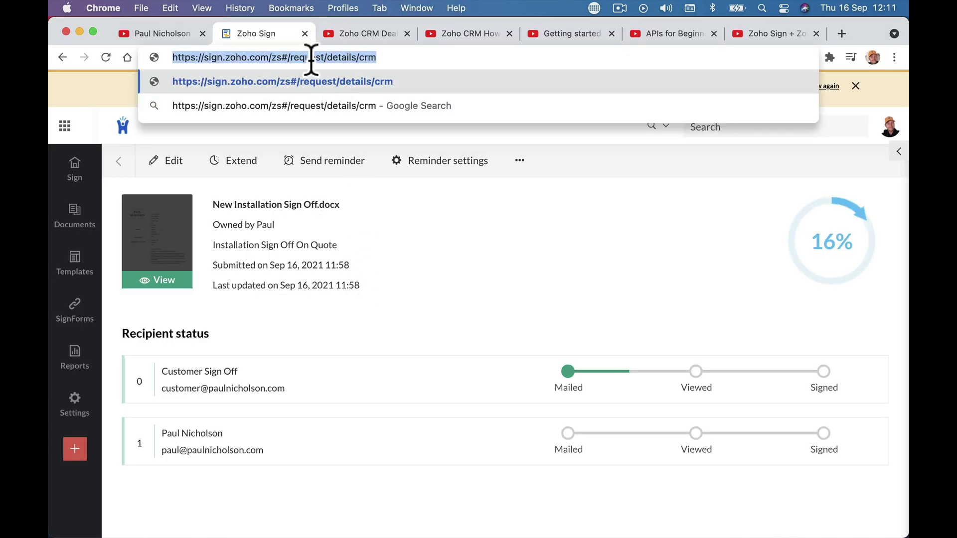
text(crm.)
key(Return)
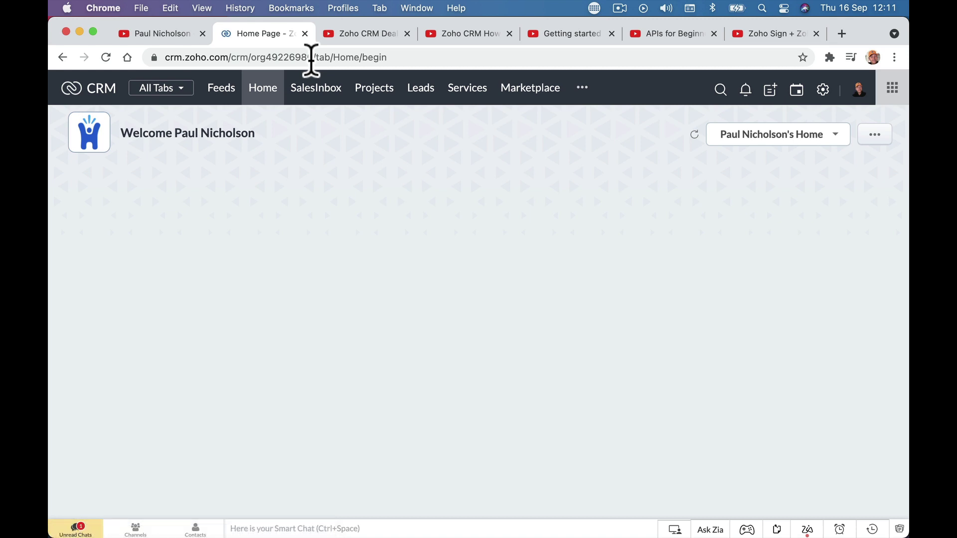
Open the Functions page in the CRM developer settings and view the details of the Zoho Sign Off function
click(823, 90)
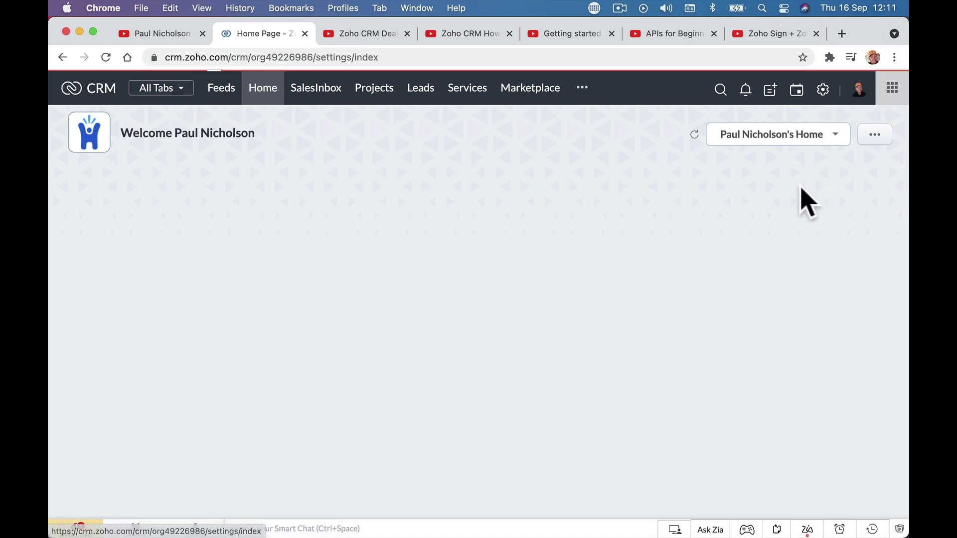
click(616, 459)
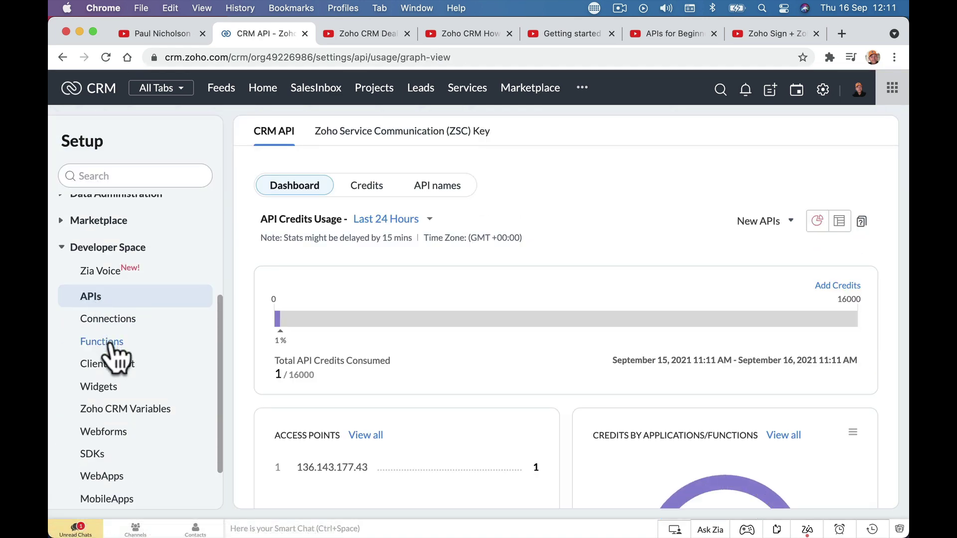
click(131, 342)
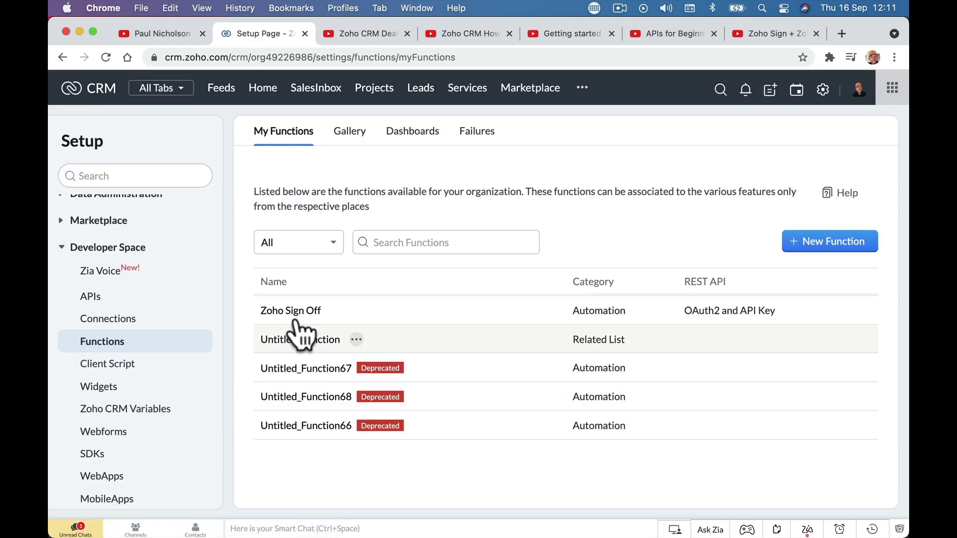
click(299, 311)
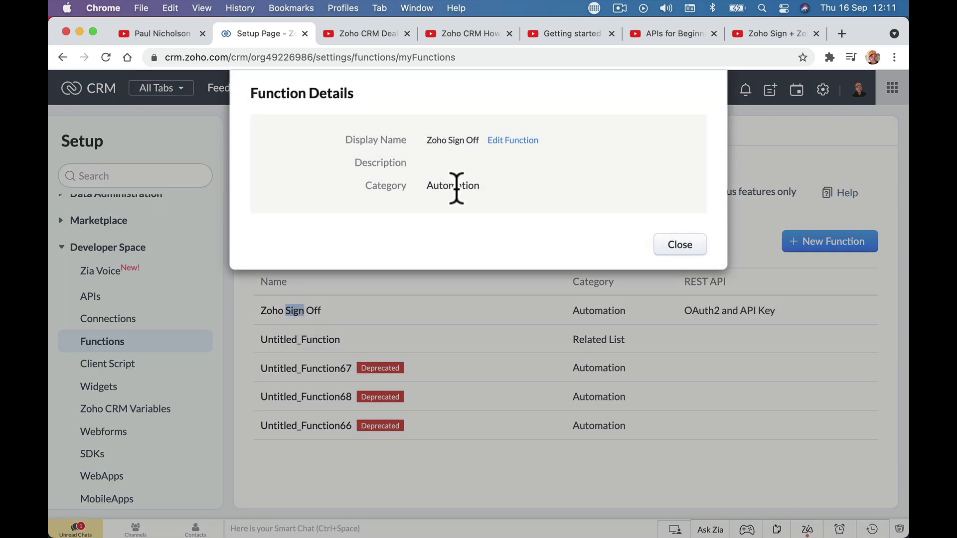
click(676, 244)
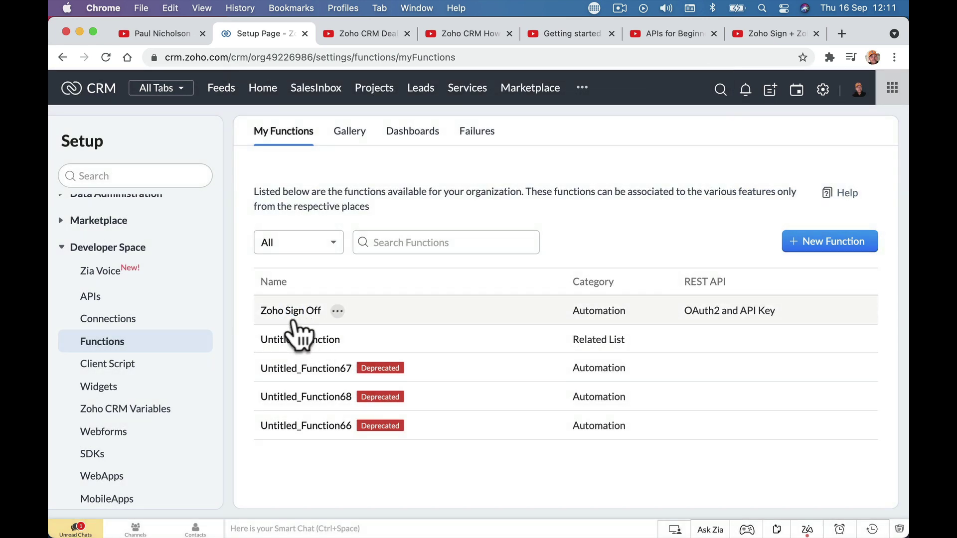
Open the Zoho Sign Off function in the Deluge editor, look at its arguments and close it without changes
click(339, 313)
click(369, 308)
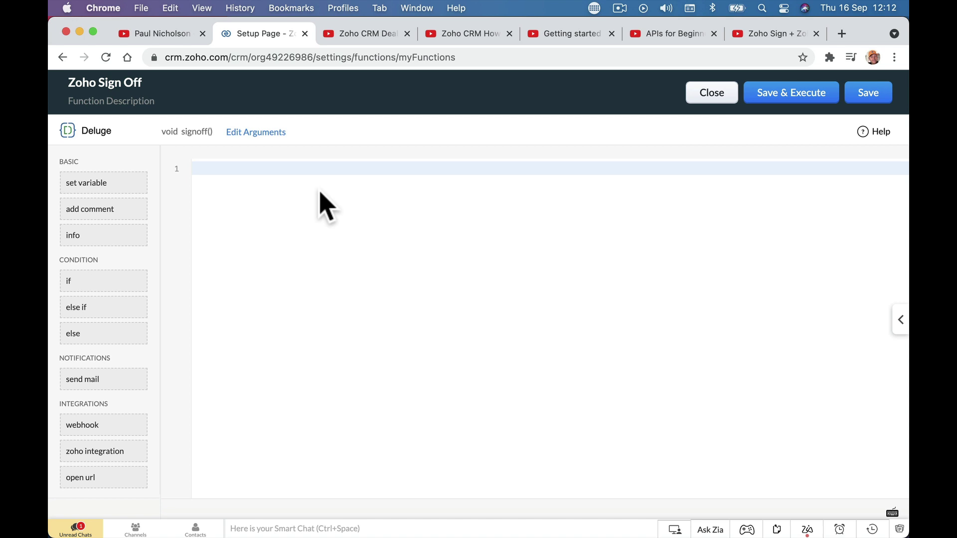
click(263, 133)
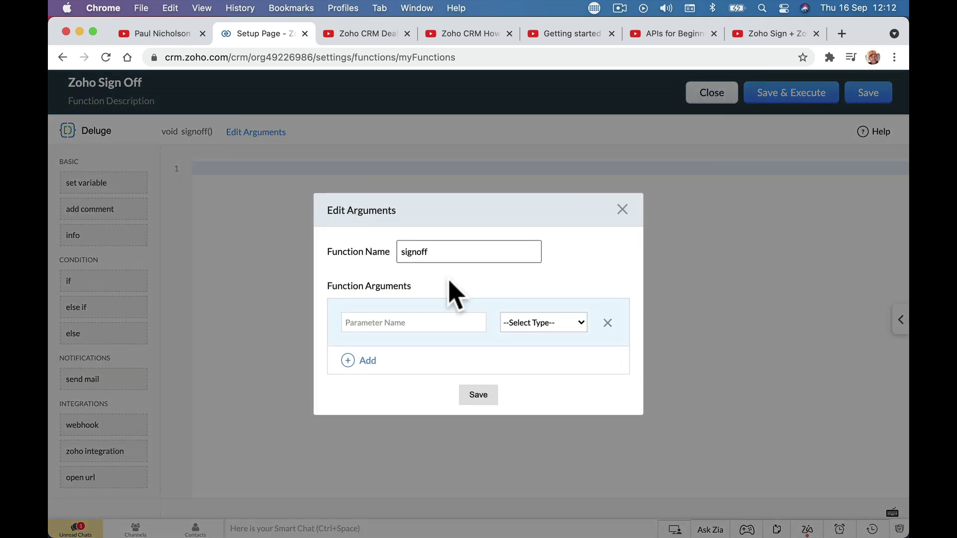
click(623, 210)
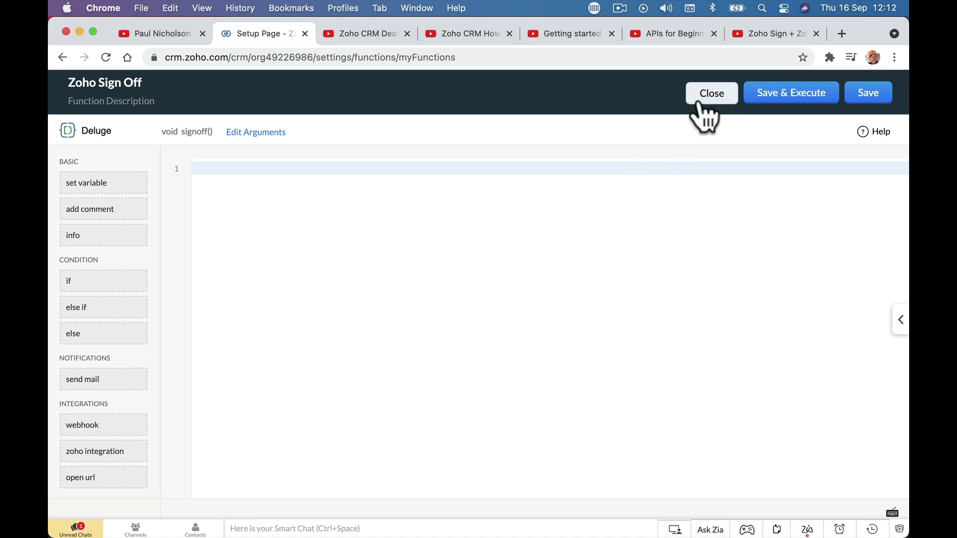
click(704, 115)
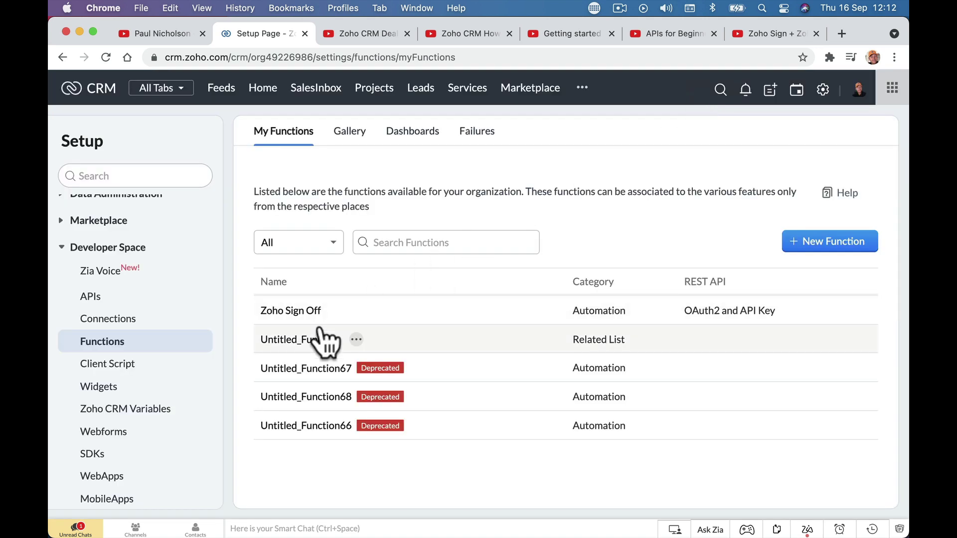
Open the help on scripting functions and skim the Deluge page
click(847, 194)
scroll(284, 368, down, 2)
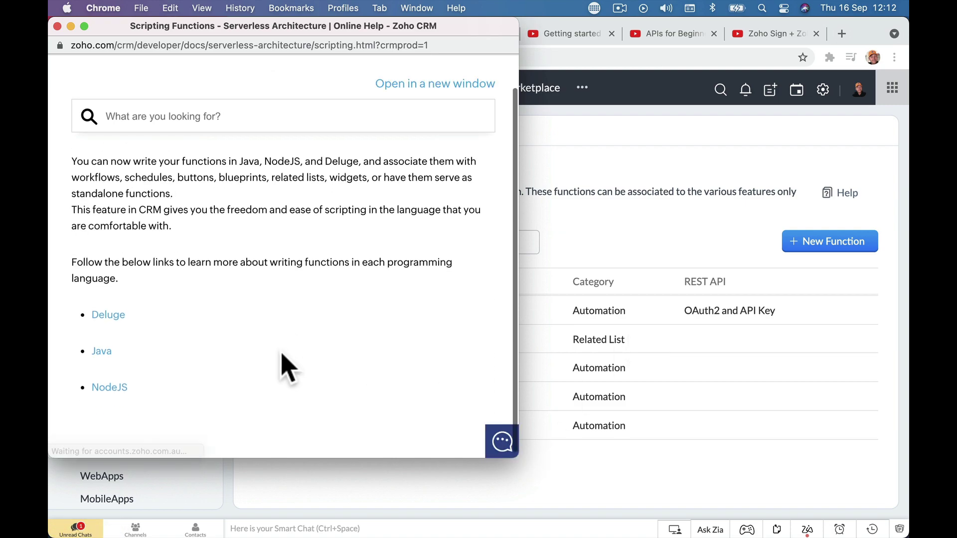
click(102, 310)
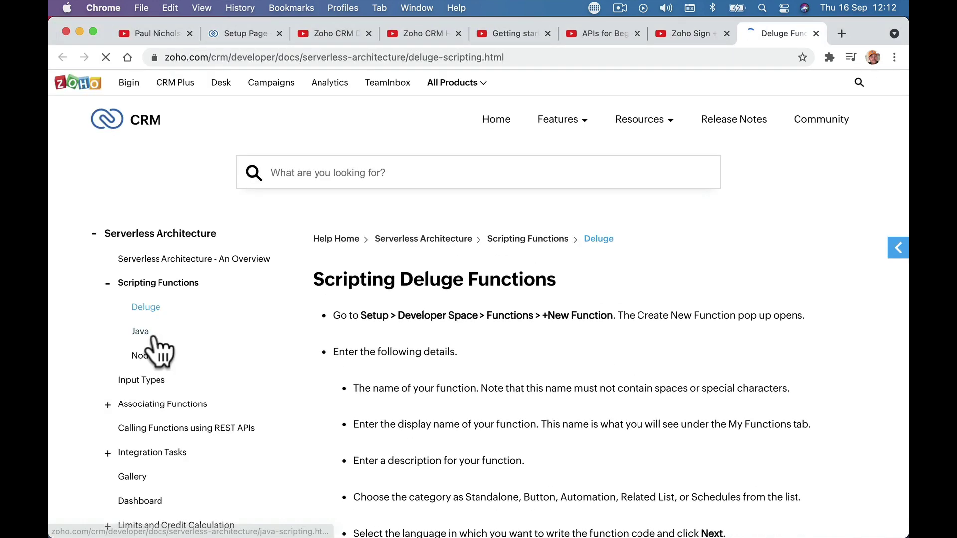
scroll(249, 369, down, 3)
scroll(261, 391, down, 10)
scroll(261, 391, up, 15)
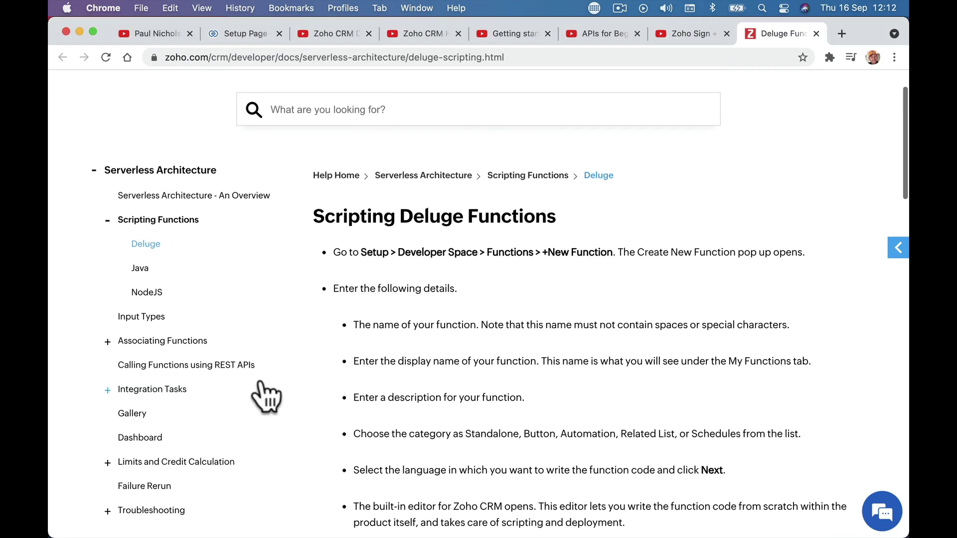
Open the help page on calling functions using REST APIs and read through its steps for making a function available as an API
click(232, 366)
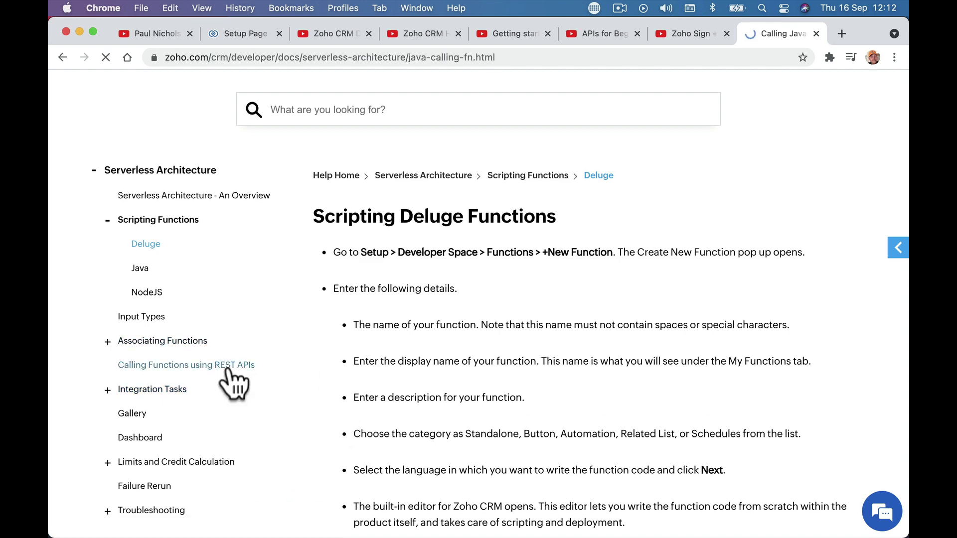
scroll(395, 479, down, 15)
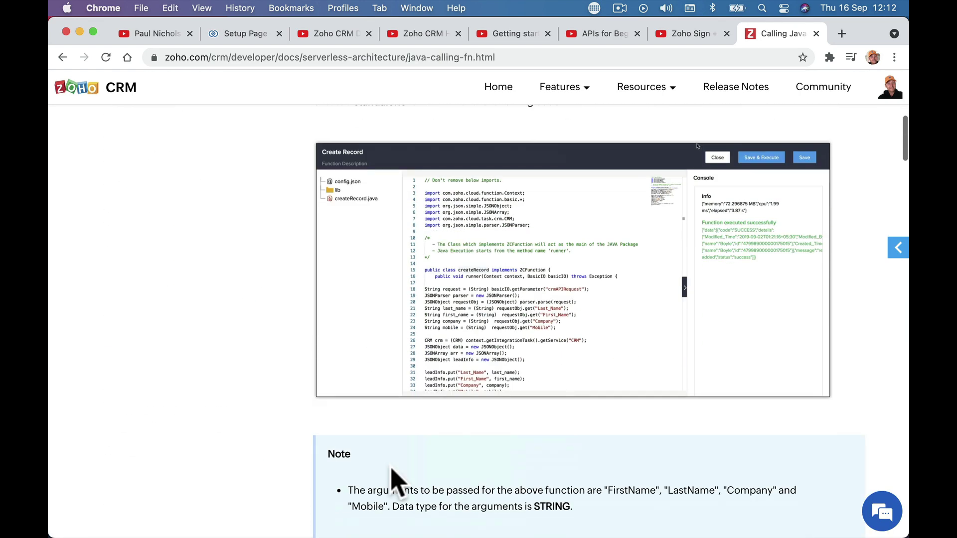
scroll(396, 479, down, 8)
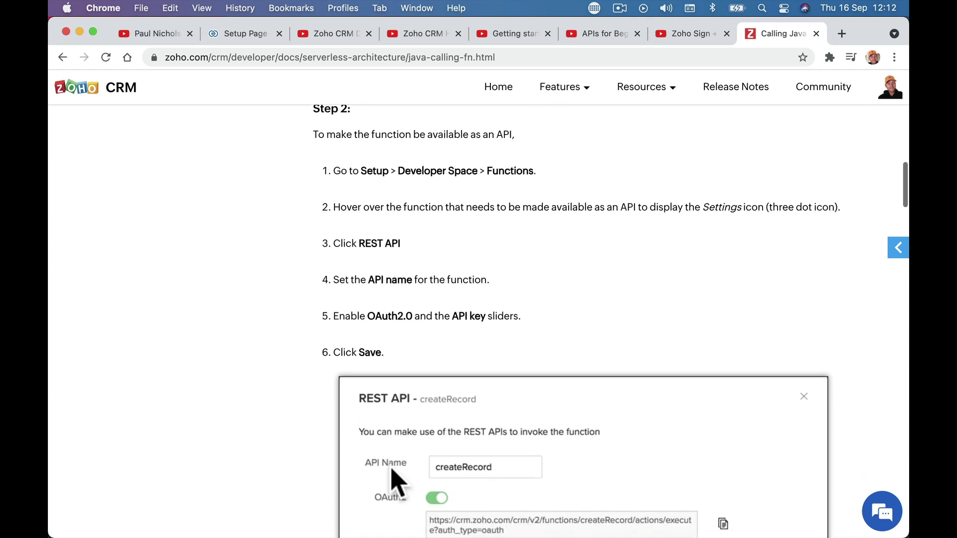
scroll(404, 284, down, 5)
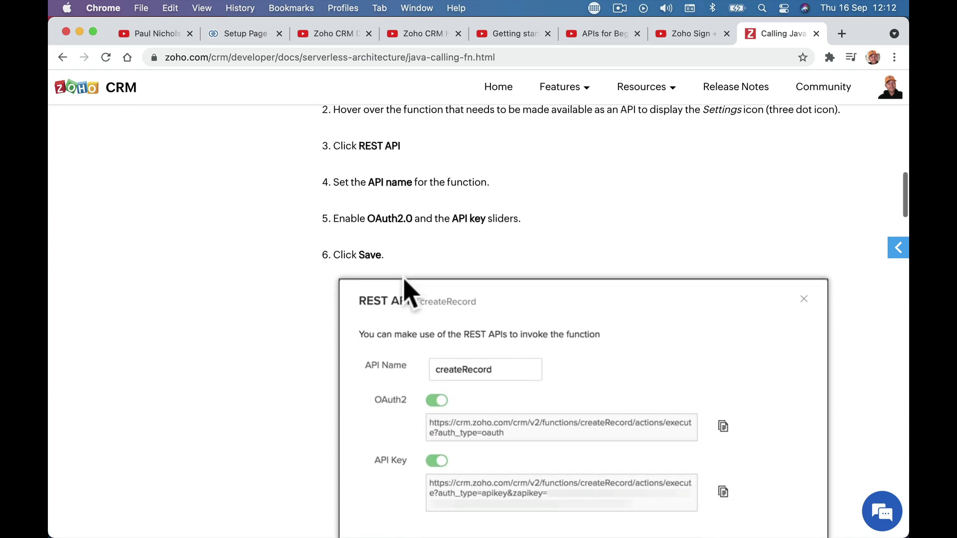
scroll(404, 285, down, 10)
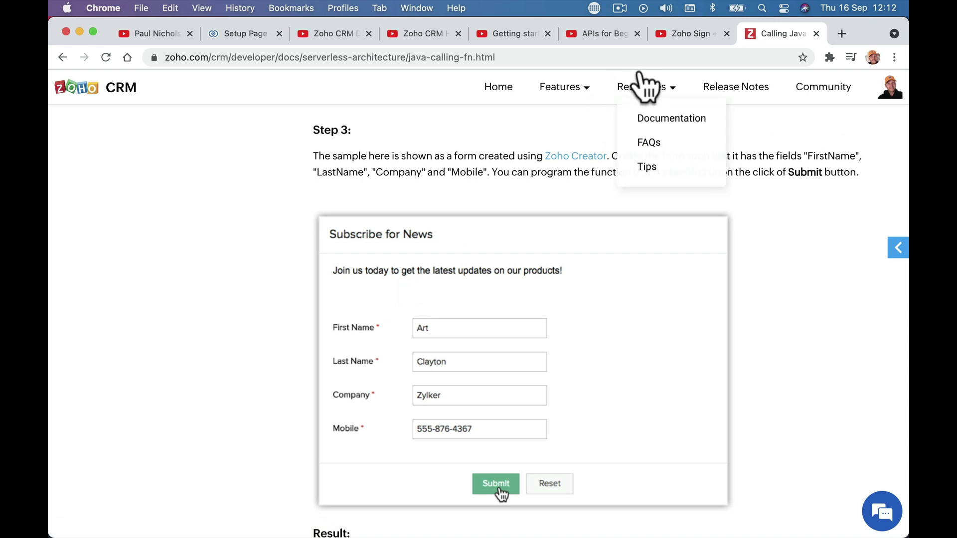
Switch to Mail and reread yesterday's Zoho Support chat transcript from its beginning
mouse_move(425, 536)
click(302, 517)
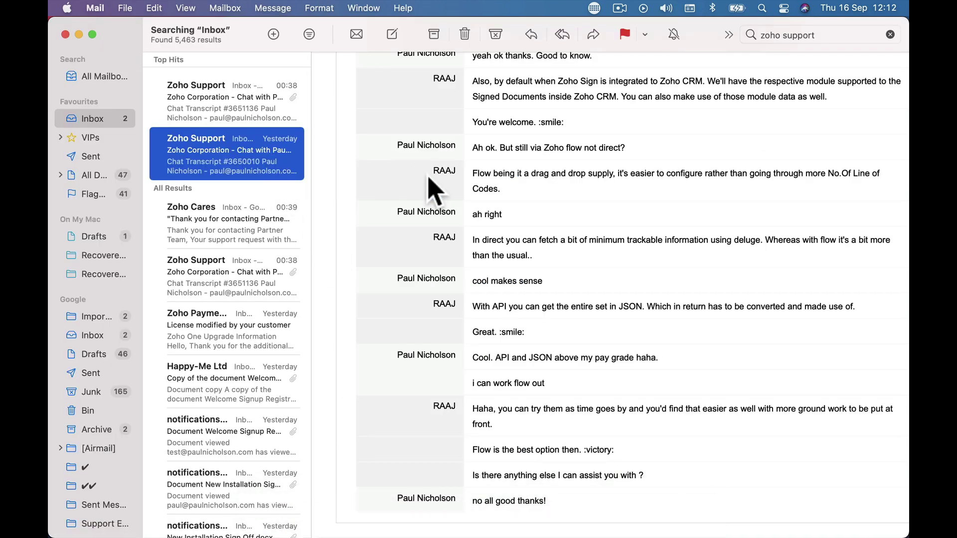
scroll(426, 176, up, 15)
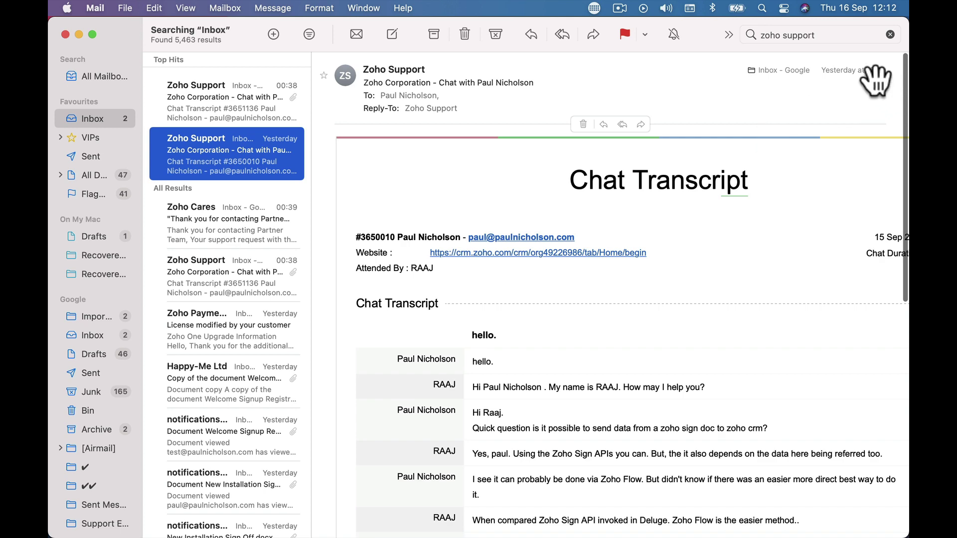
scroll(696, 334, down, 5)
Open the newer Zoho Support chat transcript and read the discussion on updating Zoho CRM from a filled-out Zoho Sign document
click(249, 100)
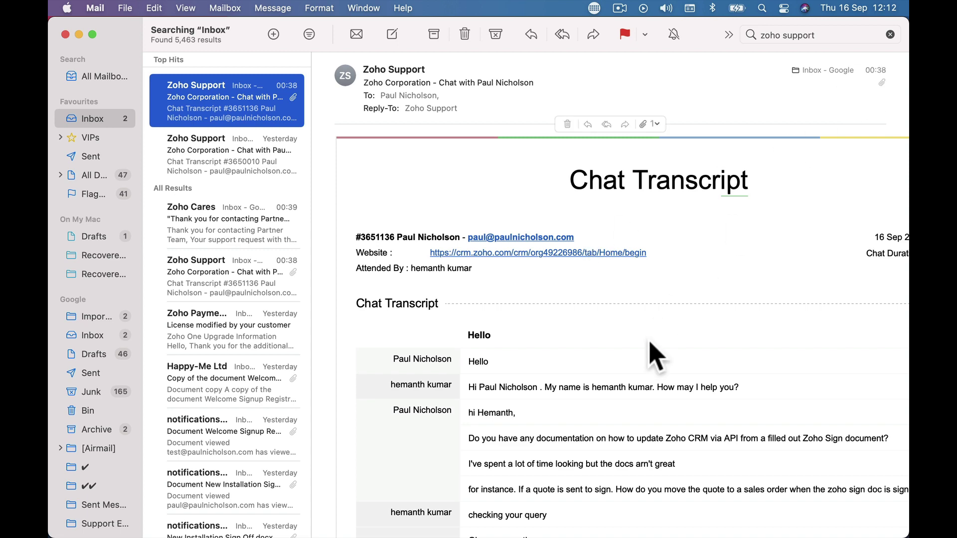
scroll(651, 349, down, 5)
scroll(653, 314, down, 6)
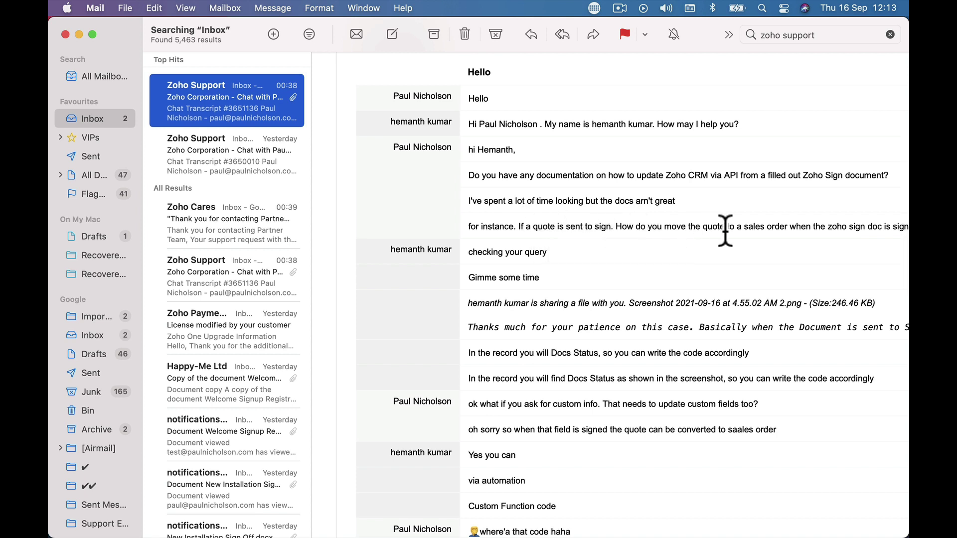
scroll(754, 229, right, 4)
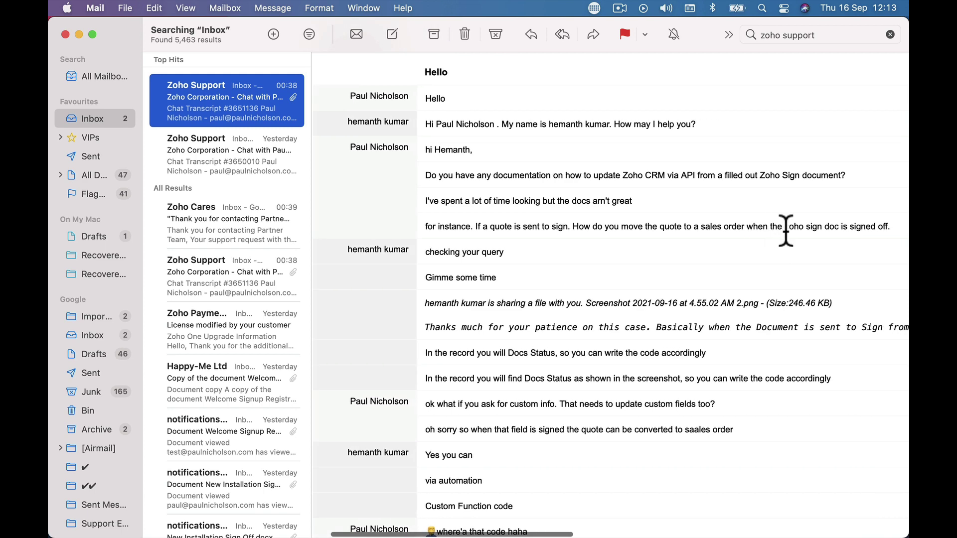
scroll(643, 274, down, 5)
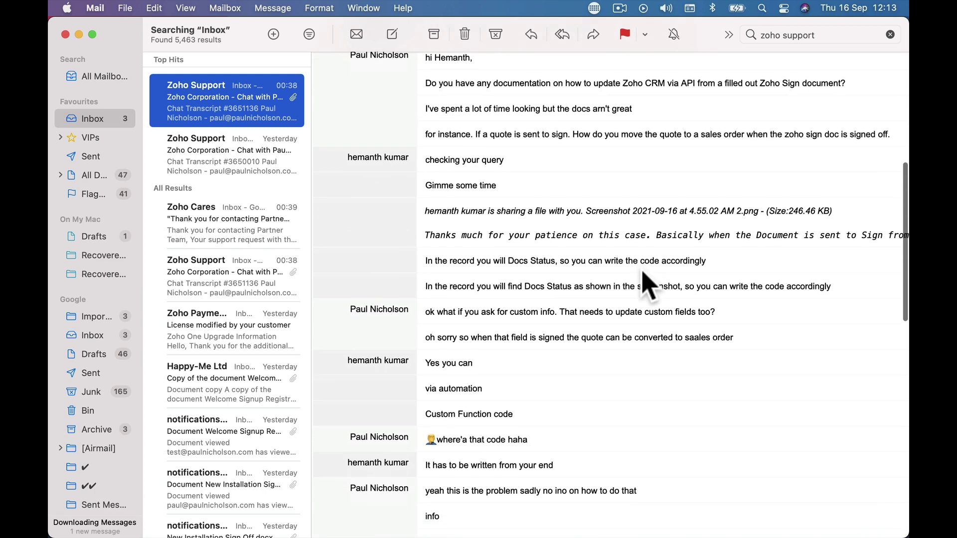
Read the support agent's complete reply on sending documents to Sign from CRM and using the record's Docs Status
scroll(646, 285, down, 6)
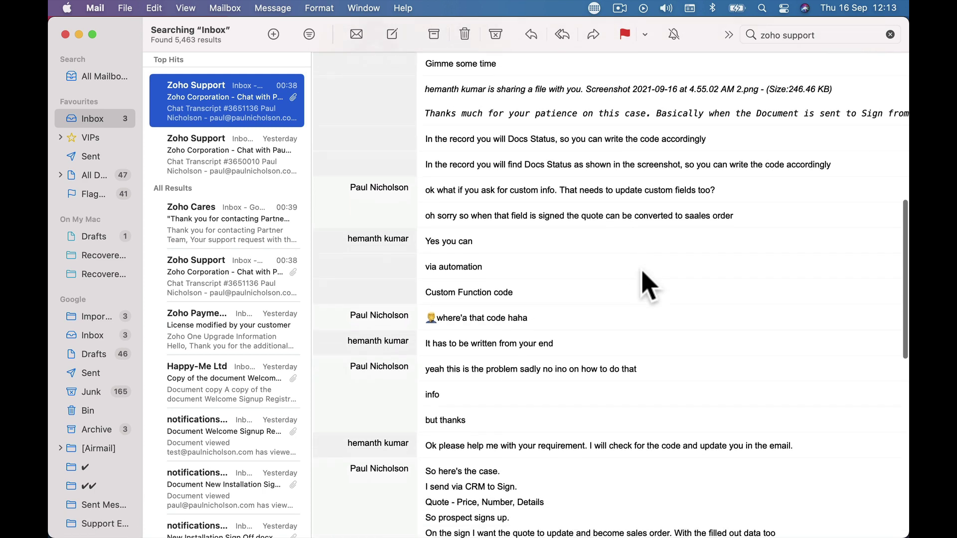
scroll(647, 286, down, 3)
scroll(646, 286, up, 3)
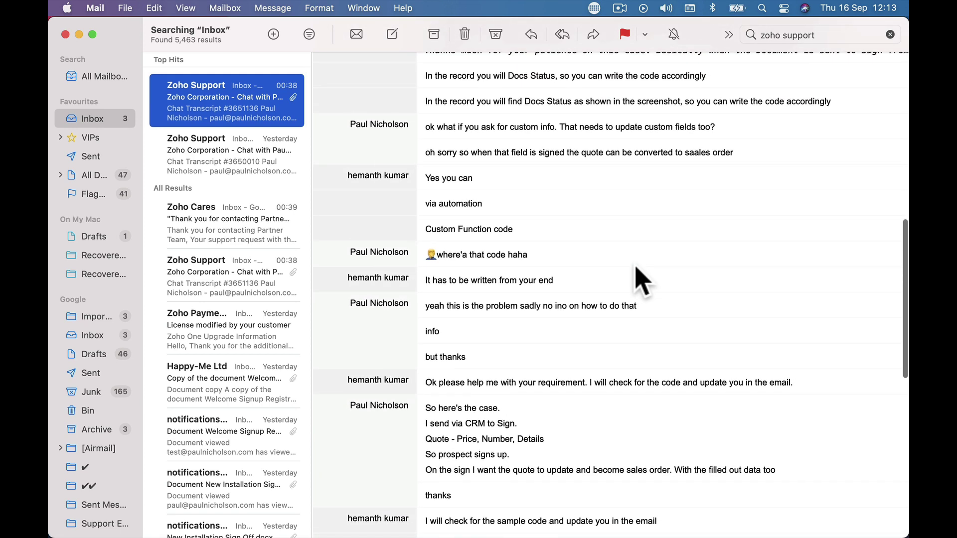
scroll(537, 172, up, 3)
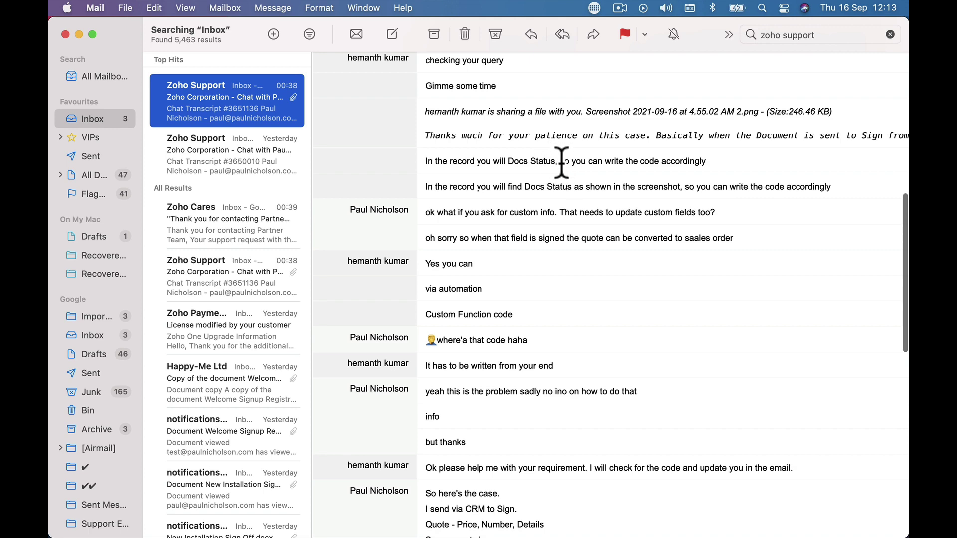
scroll(560, 163, right, 10)
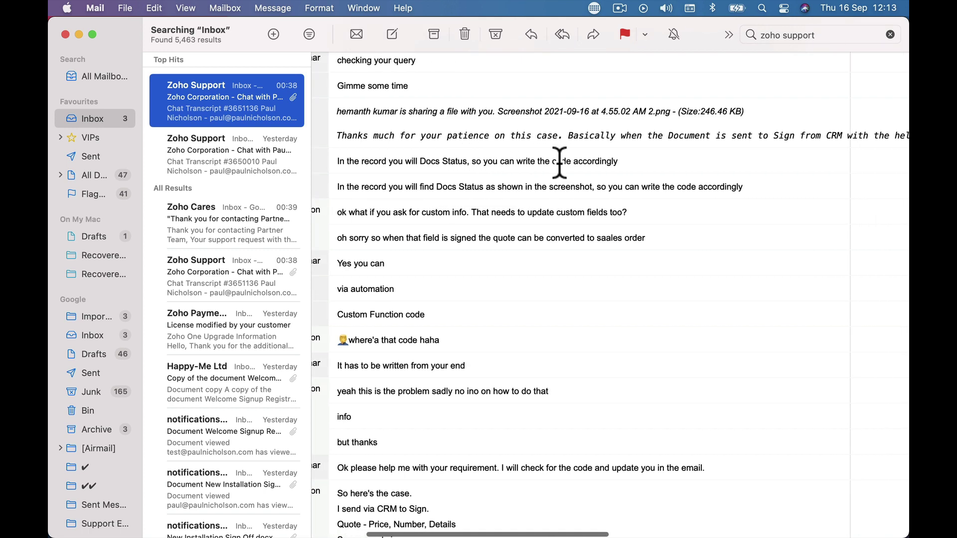
scroll(560, 163, right, 10)
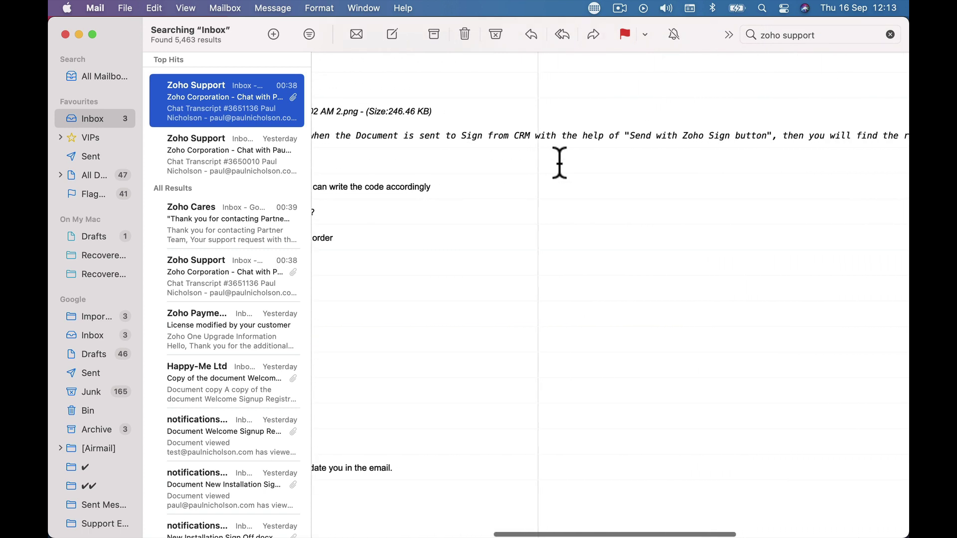
scroll(560, 163, right, 3)
scroll(560, 163, right, 10)
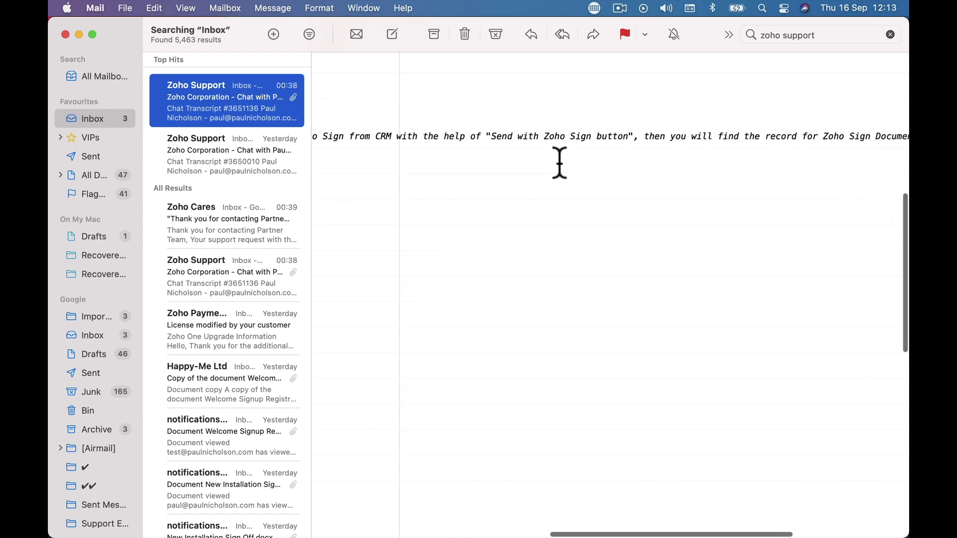
scroll(560, 162, right, 2)
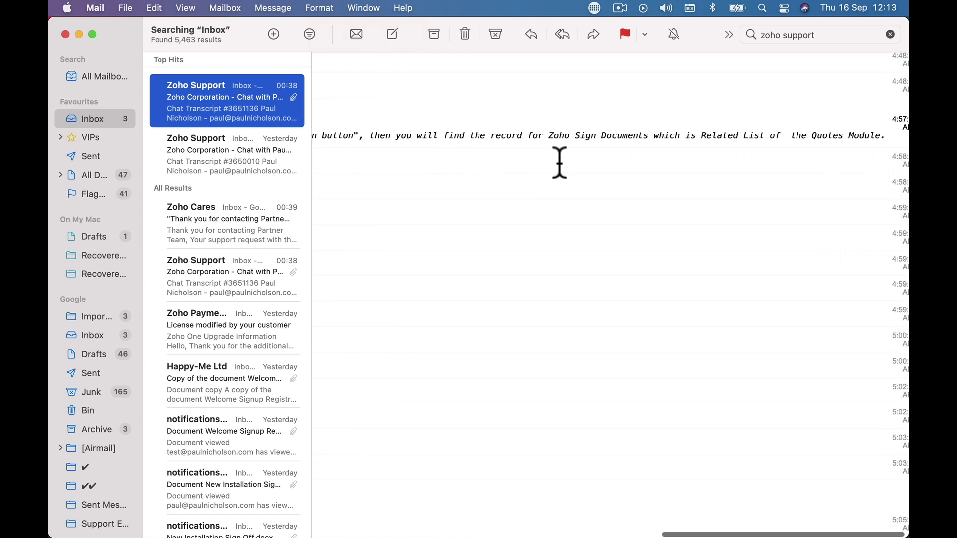
scroll(560, 163, left, 20)
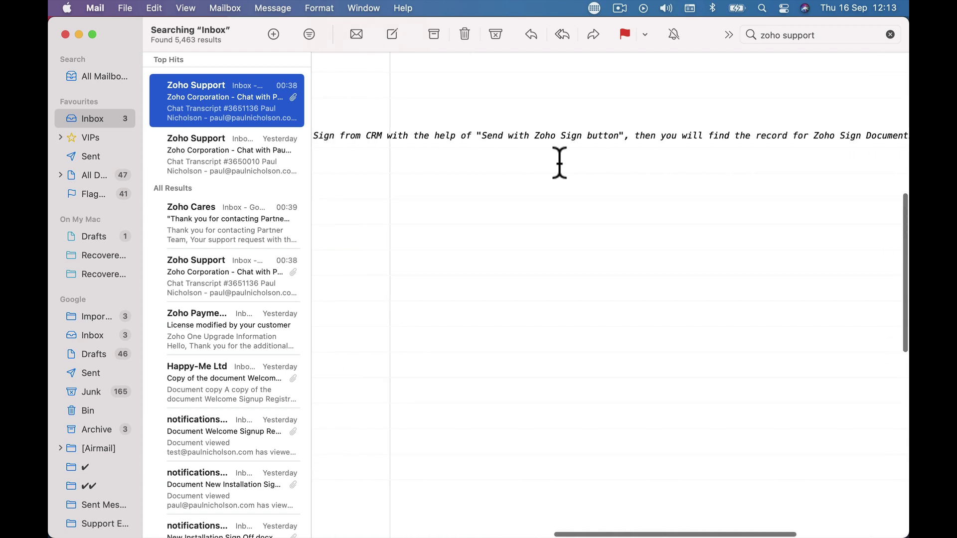
scroll(560, 163, right, 2)
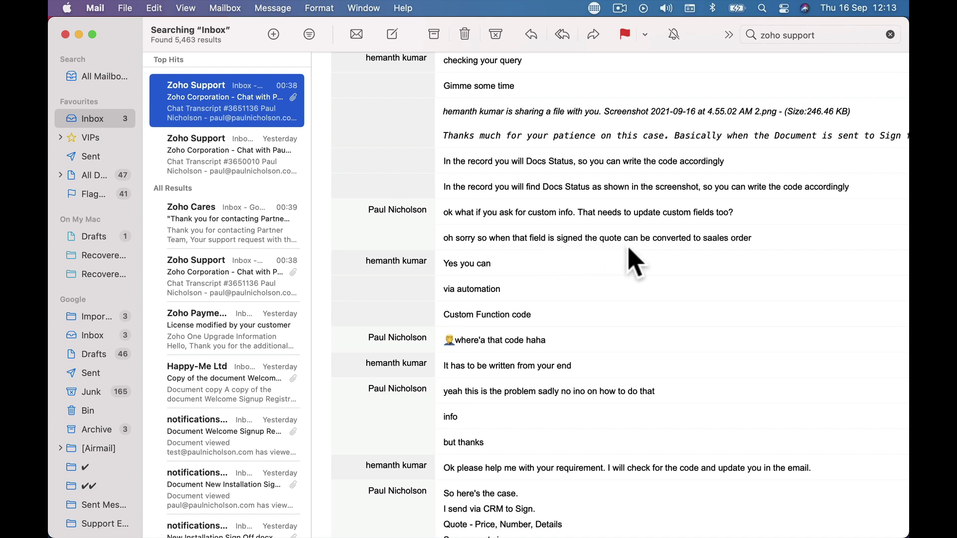
Read the rest of the transcript, from the custom function discussion through to the attached screenshot
scroll(755, 247, down, 3)
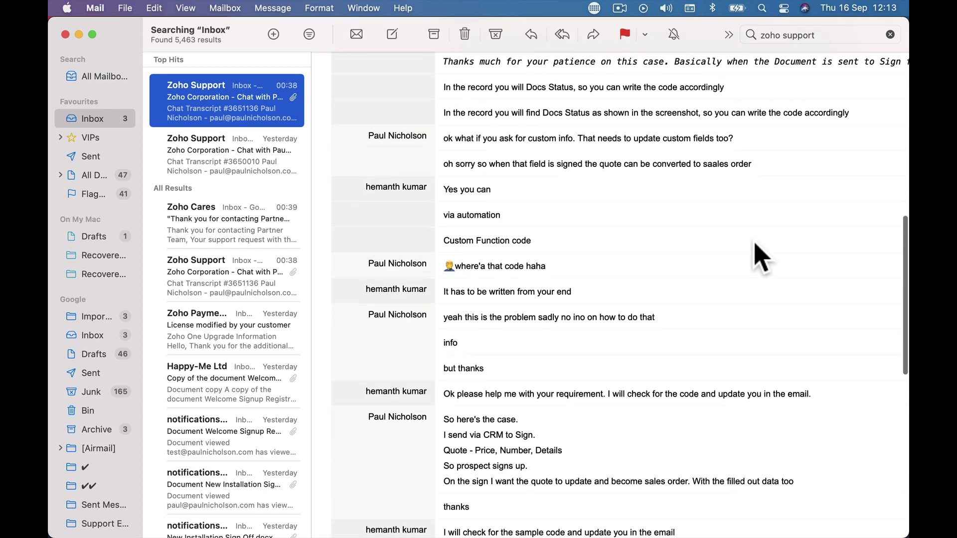
scroll(571, 242, down, 2)
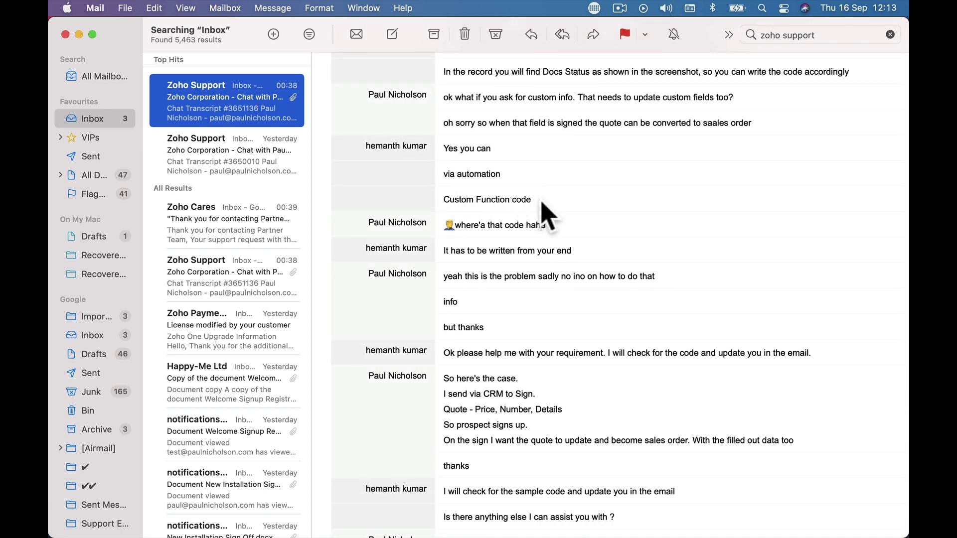
scroll(528, 245, down, 2)
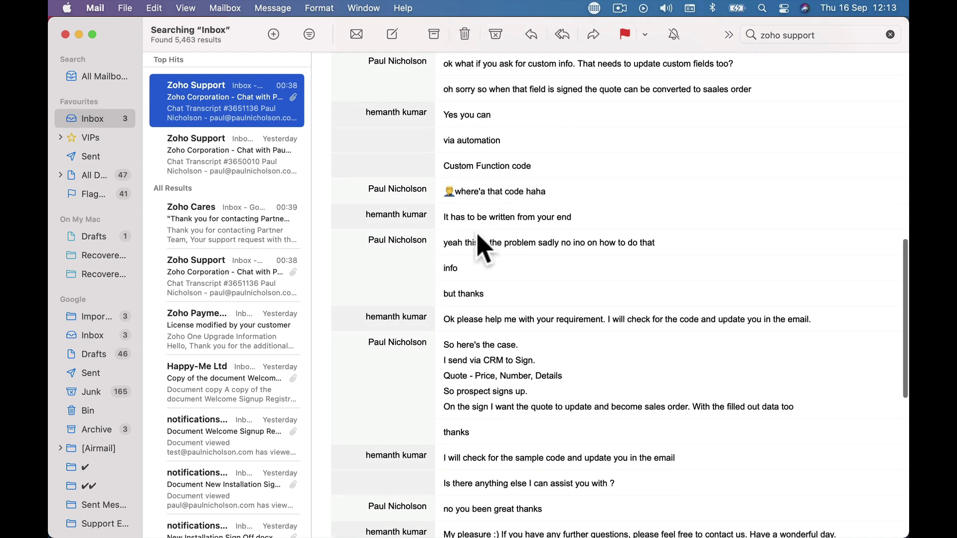
scroll(562, 237, down, 2)
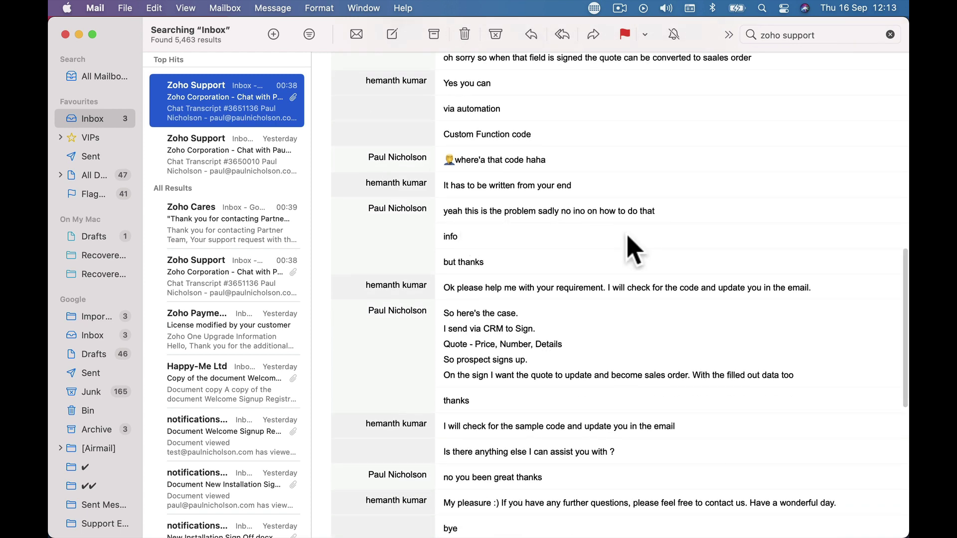
scroll(634, 251, down, 2)
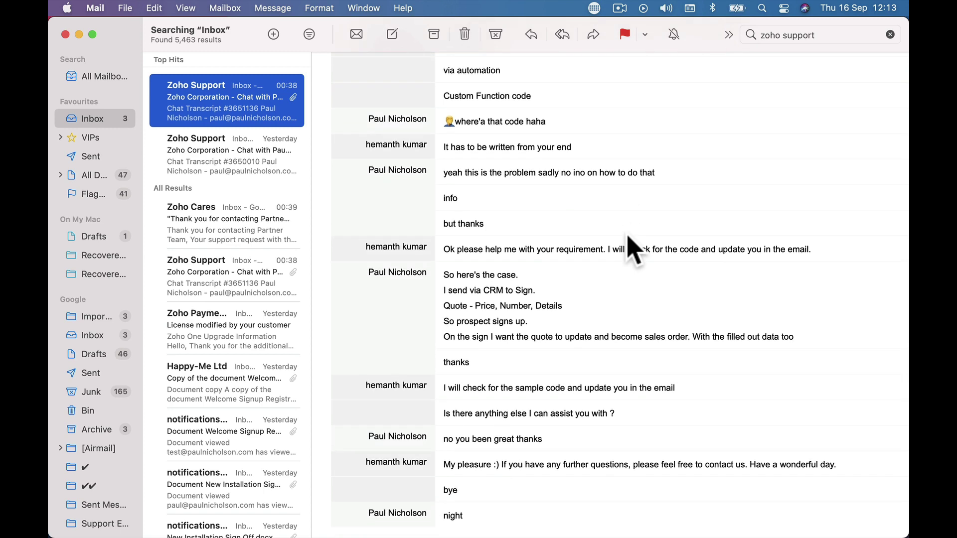
scroll(600, 284, down, 2)
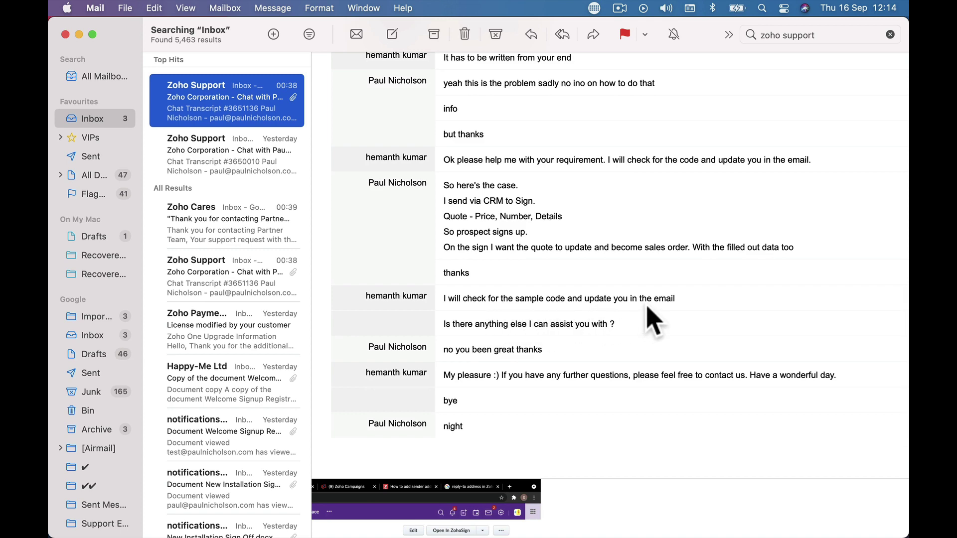
scroll(635, 294, down, 5)
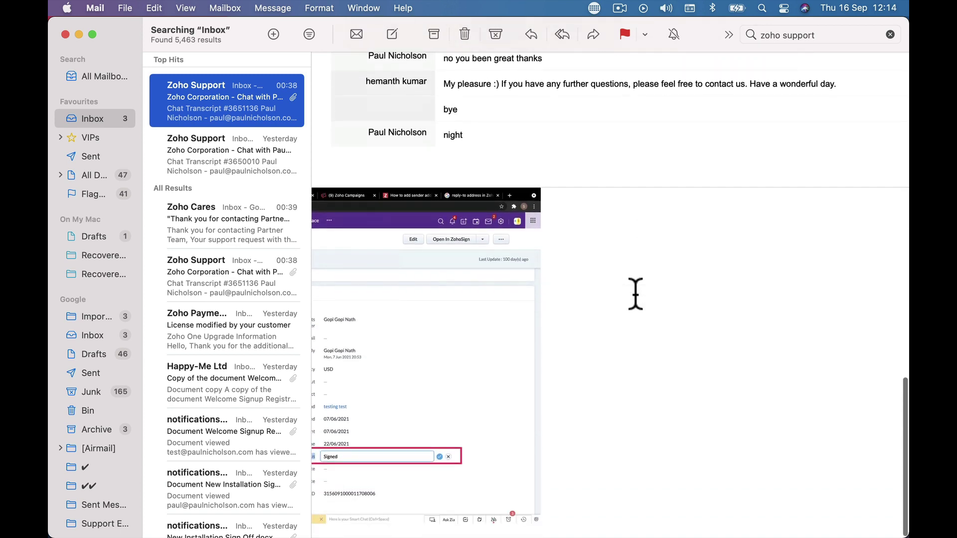
scroll(635, 294, up, 10)
Switch to Chrome and return to the Zoho CRM setup page listing the functions
mouse_move(430, 528)
click(399, 516)
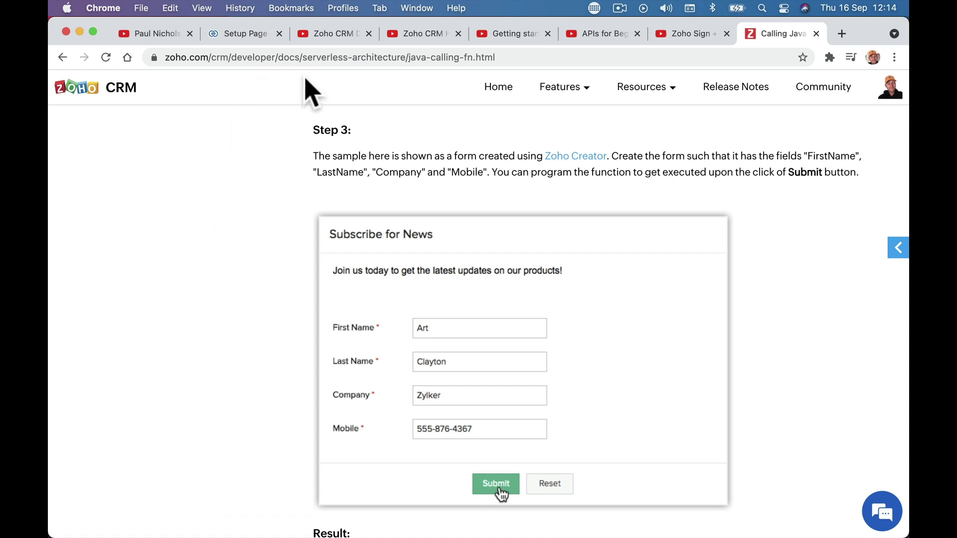
click(353, 59)
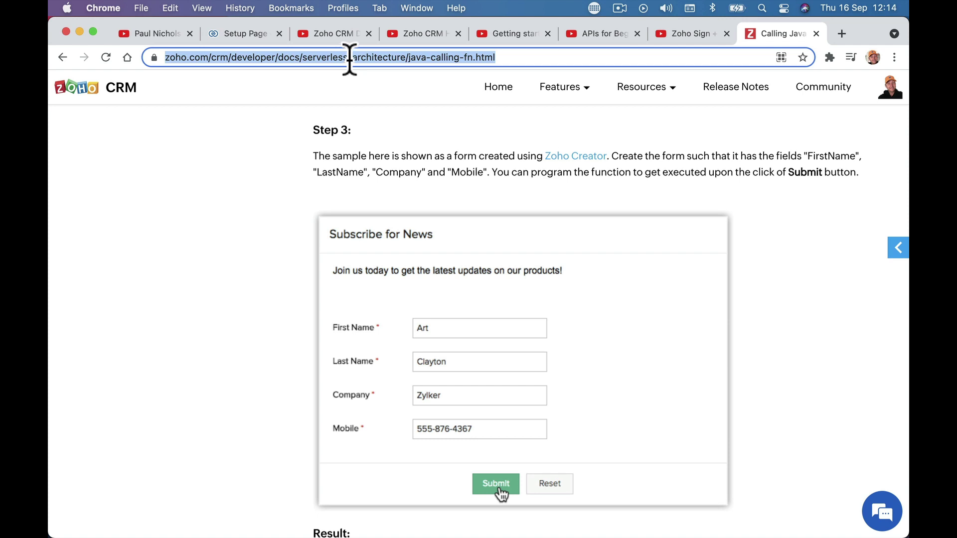
click(260, 34)
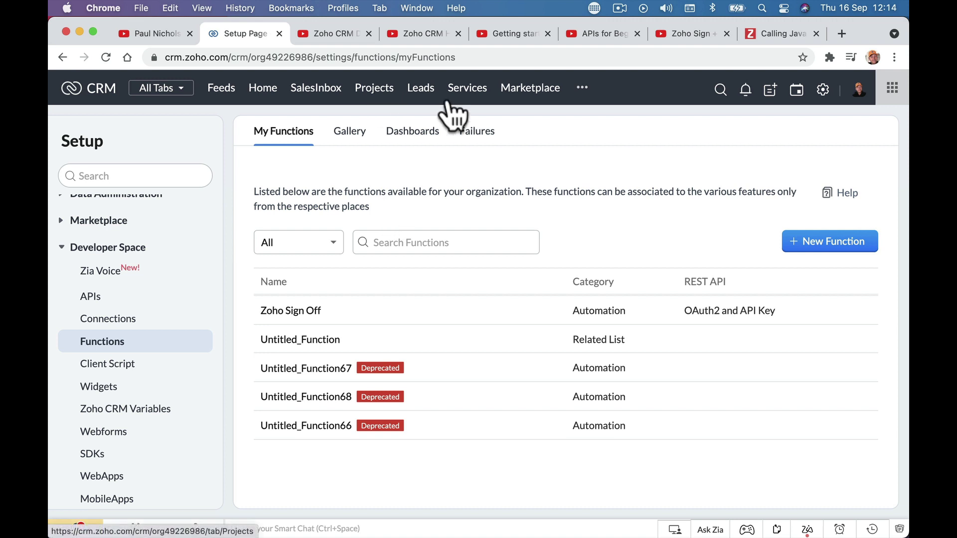
Open the Quotes module in Zoho CRM and open the first quote in the Draft column
click(582, 89)
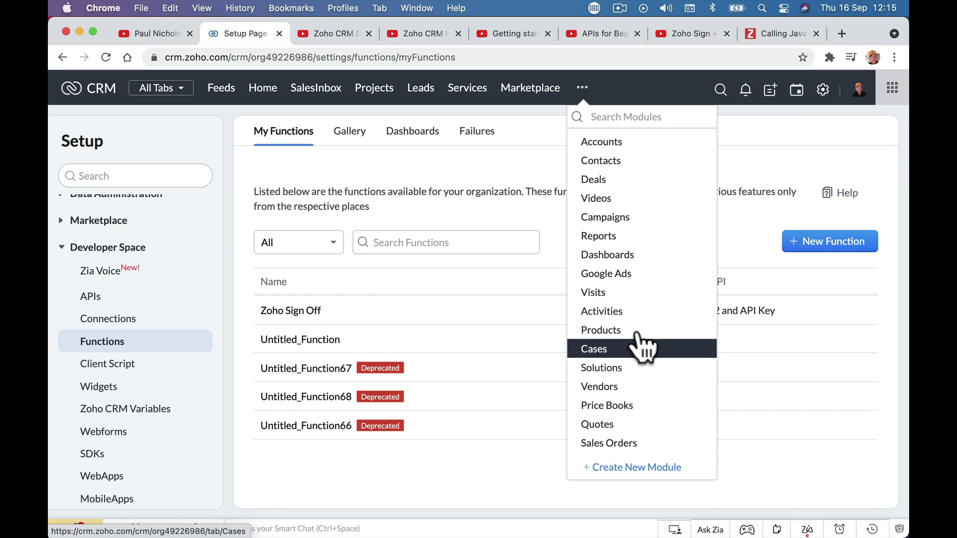
scroll(668, 421, down, 3)
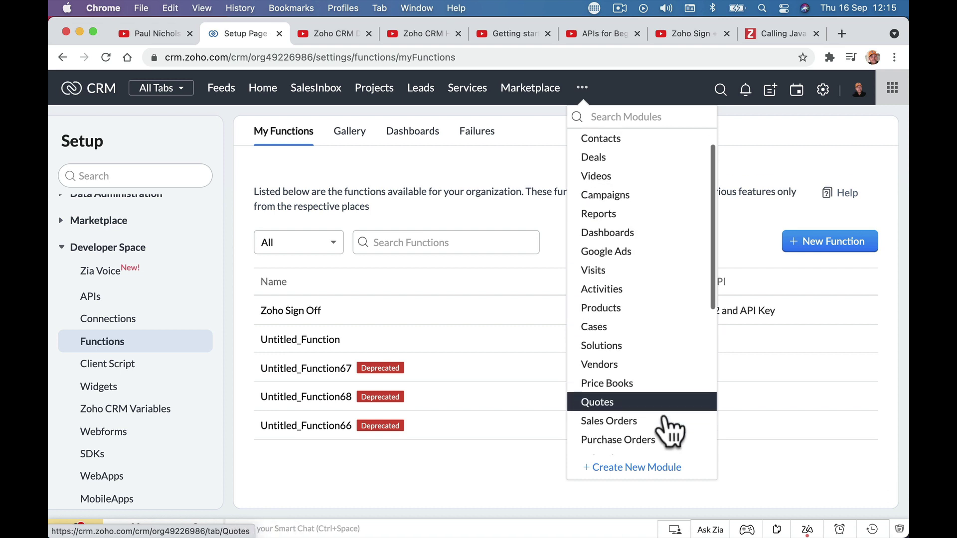
click(662, 381)
click(583, 90)
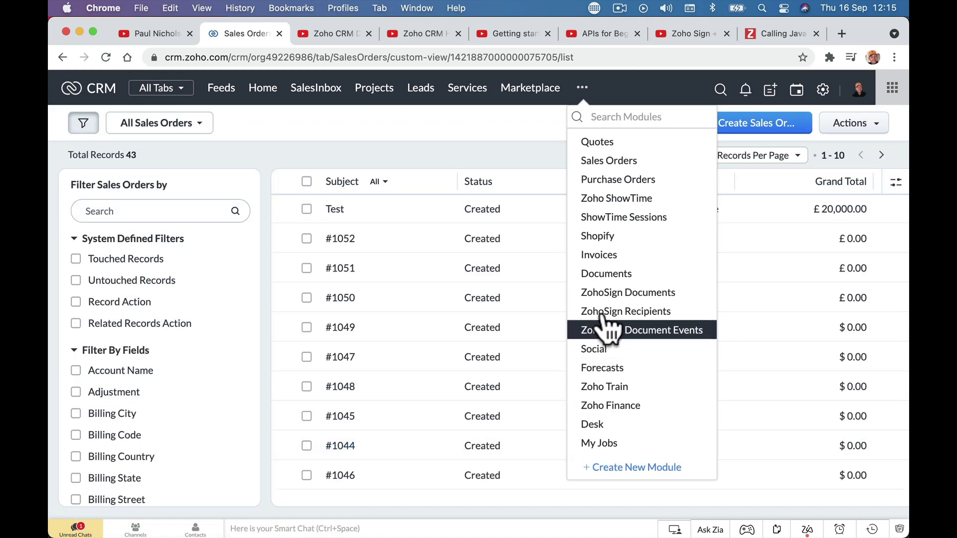
scroll(606, 257, up, 1)
scroll(606, 257, up, 1)
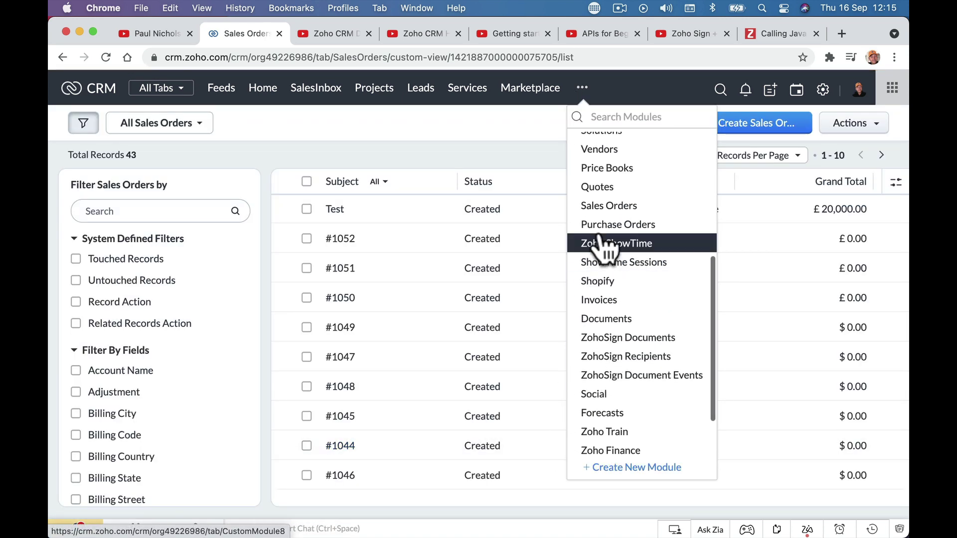
click(605, 187)
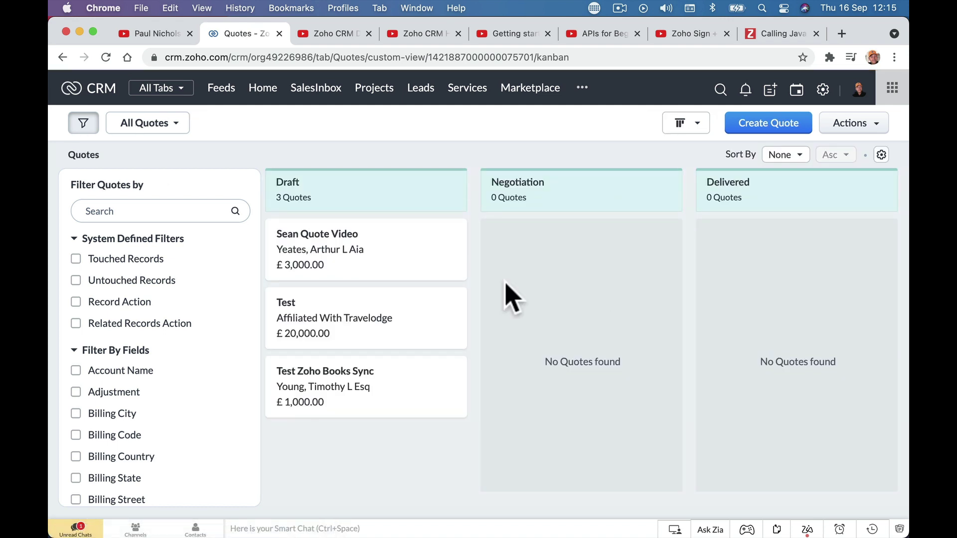
click(351, 240)
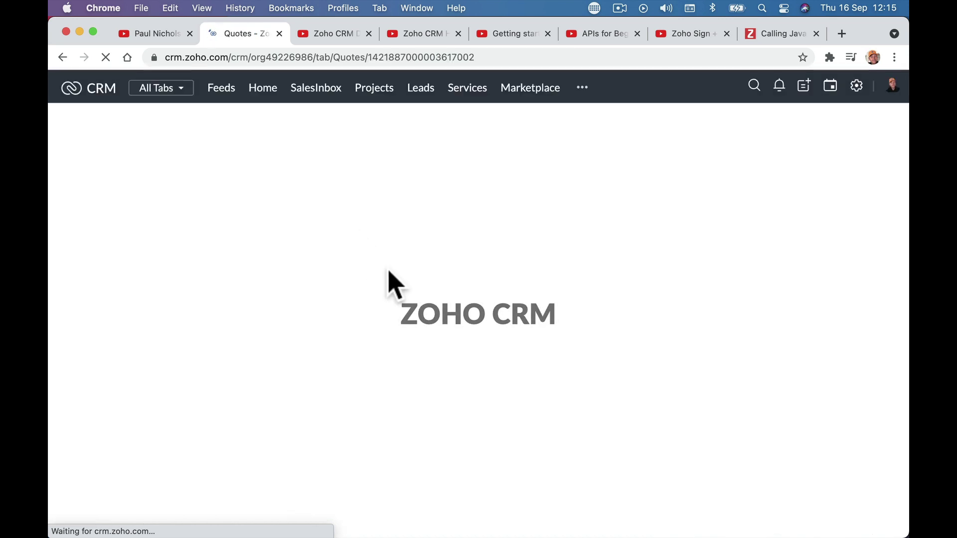
Start sending the quote with Zoho Sign, add the New Installation Sign Off.docx template, and review its merge fields and recipients
click(777, 133)
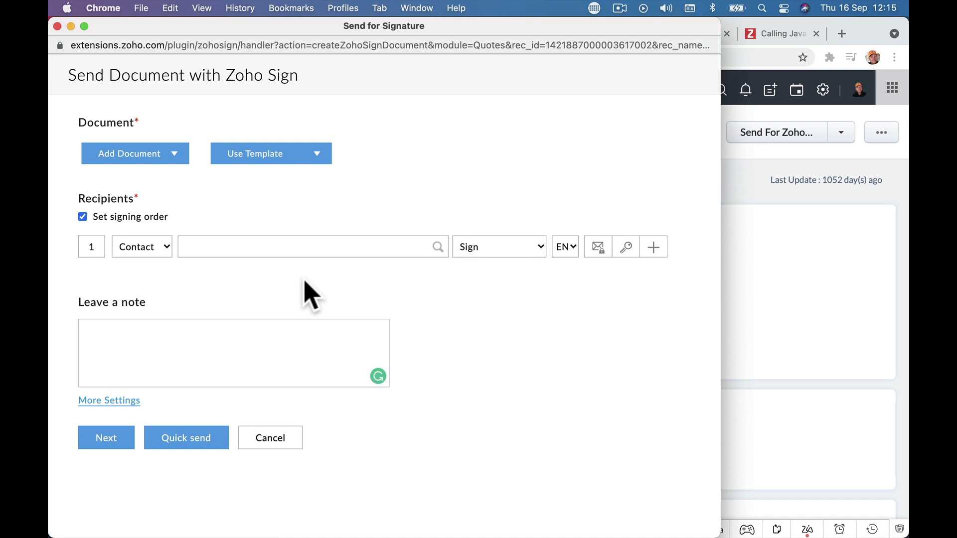
click(294, 162)
click(298, 193)
click(309, 195)
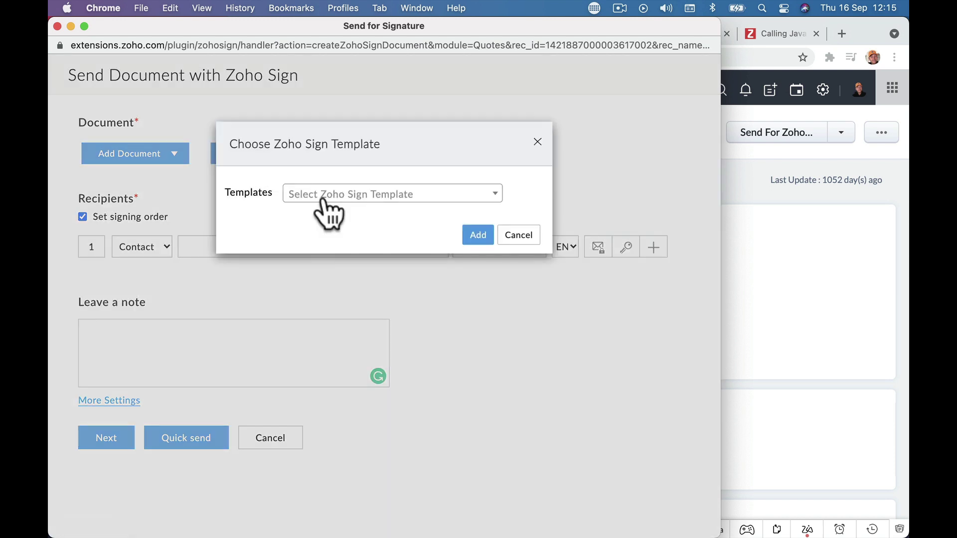
click(329, 197)
click(341, 277)
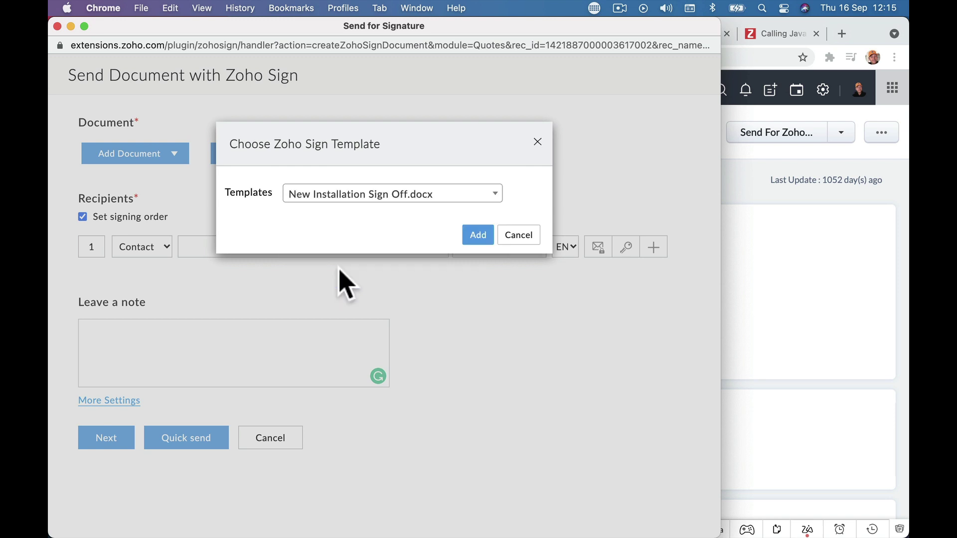
click(472, 237)
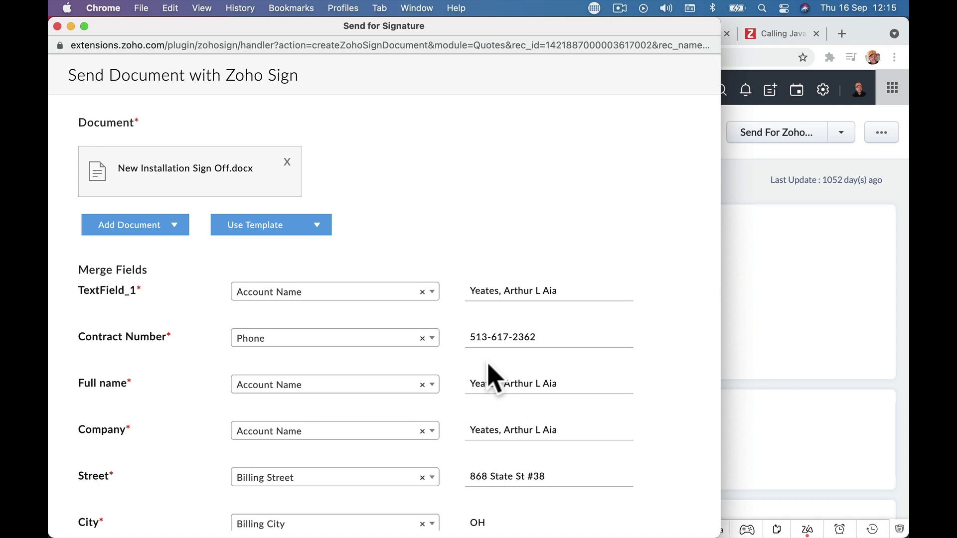
scroll(492, 369, down, 5)
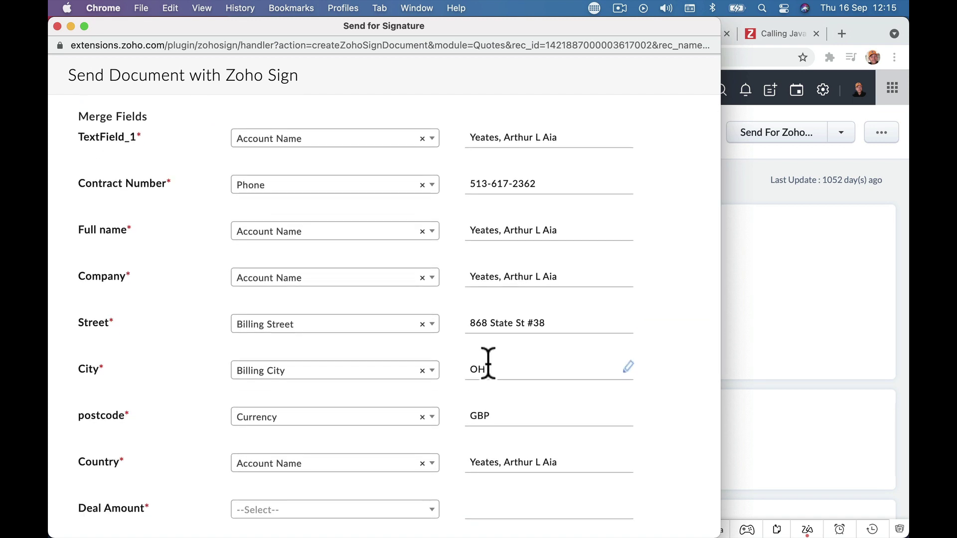
scroll(488, 363, down, 7)
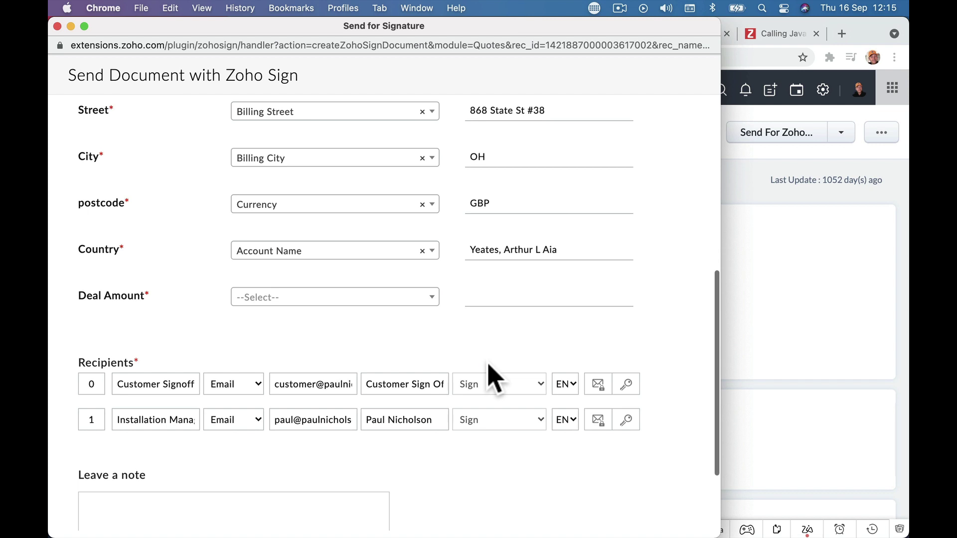